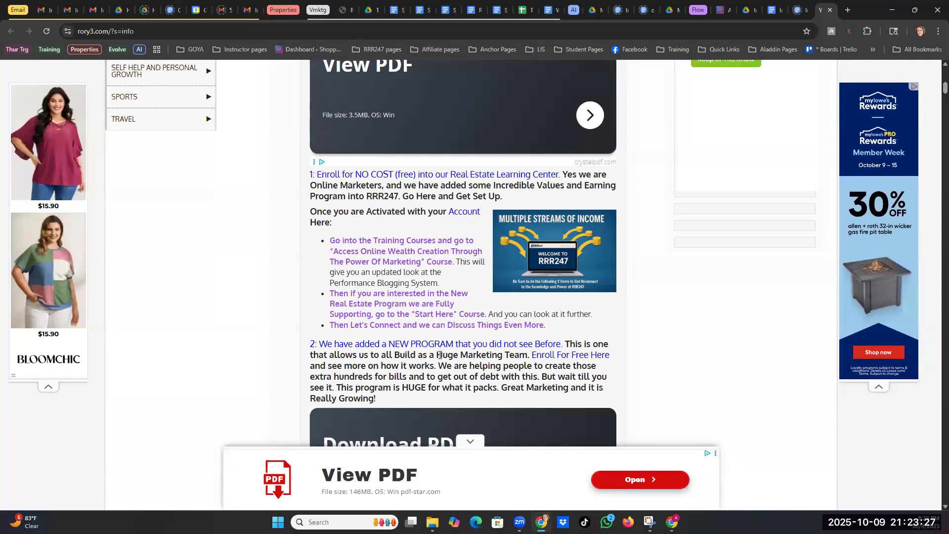
- Open the Info on Making Money Online With Us document from the Info Page Drive folder
scroll(438, 346, down, 3)
scroll(429, 221, down, 4)
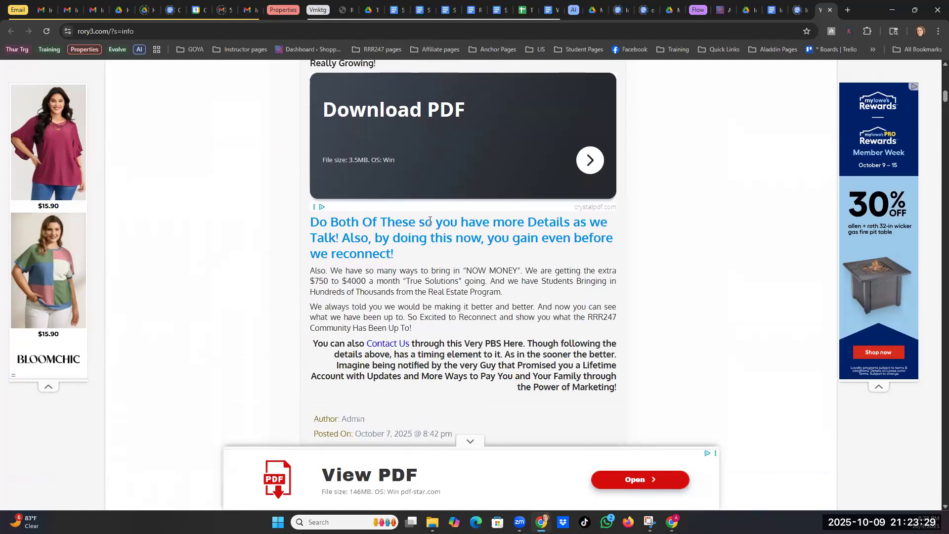
scroll(429, 221, down, 1)
scroll(412, 280, up, 15)
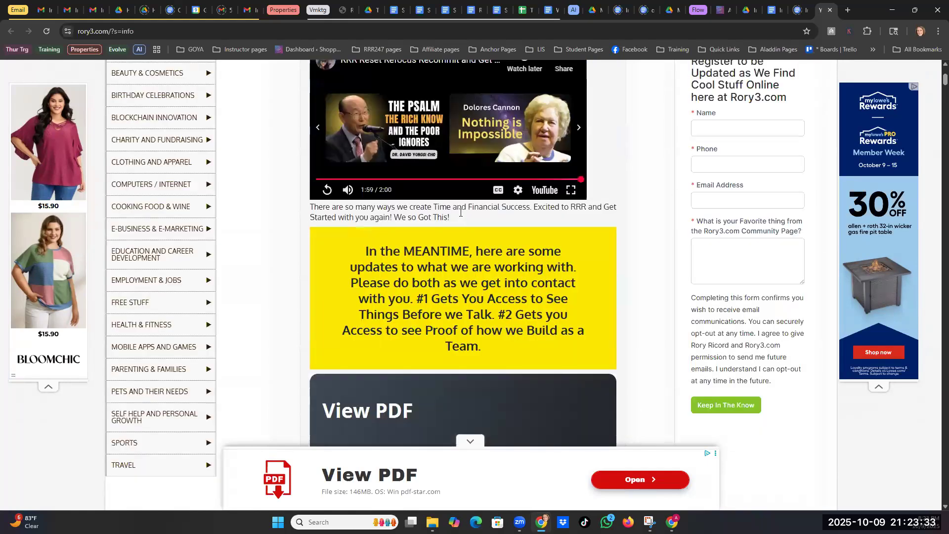
scroll(618, 129, up, 4)
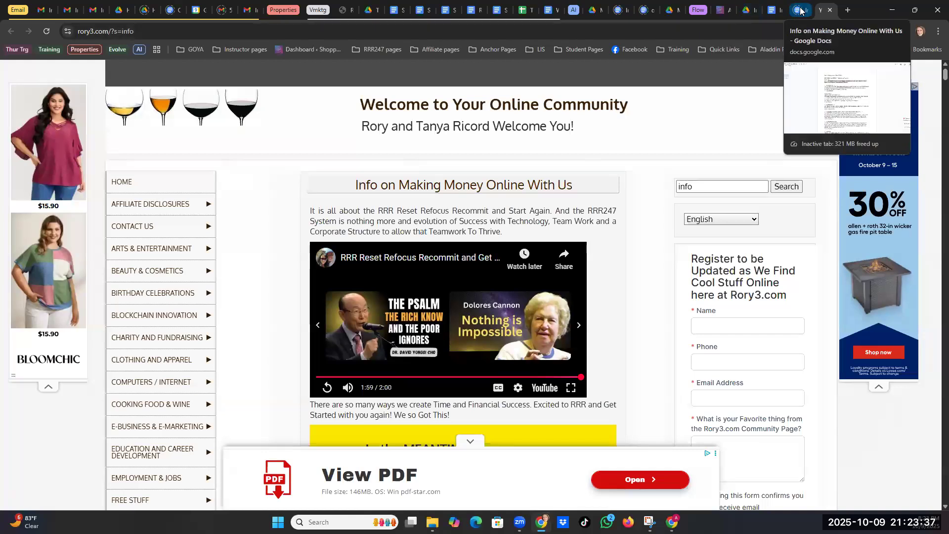
click(750, 10)
click(772, 11)
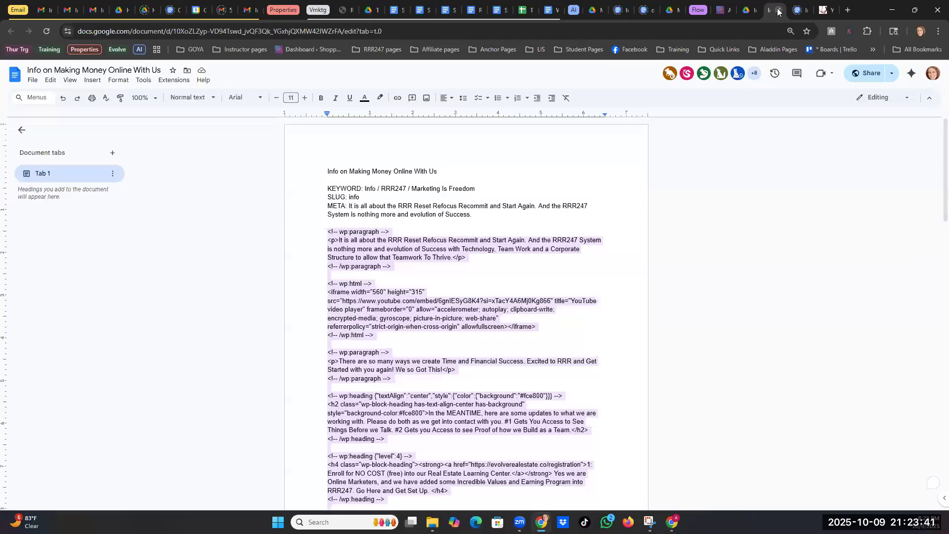
- Compare the neighbouring doc and the live rory3.com info page, then settle on the WordPress editor
click(799, 10)
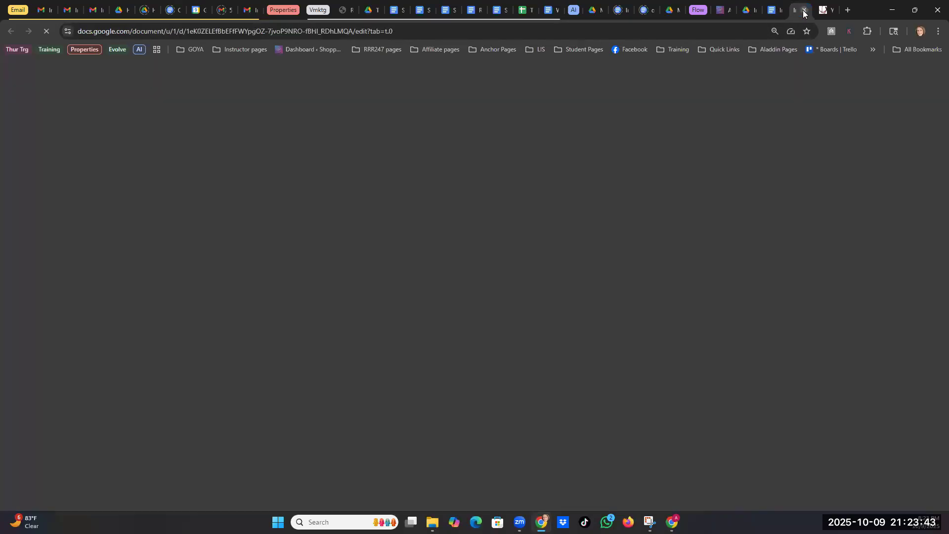
click(807, 10)
click(773, 11)
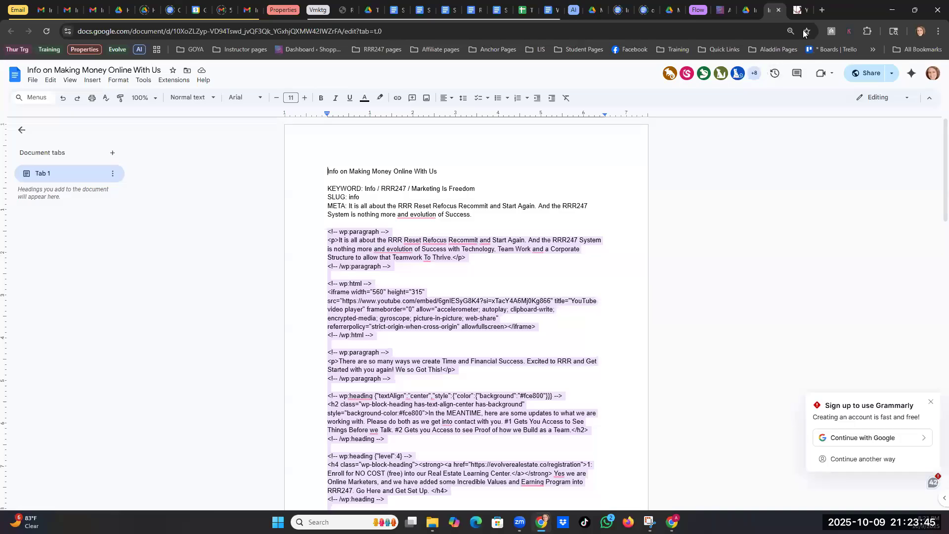
click(827, 11)
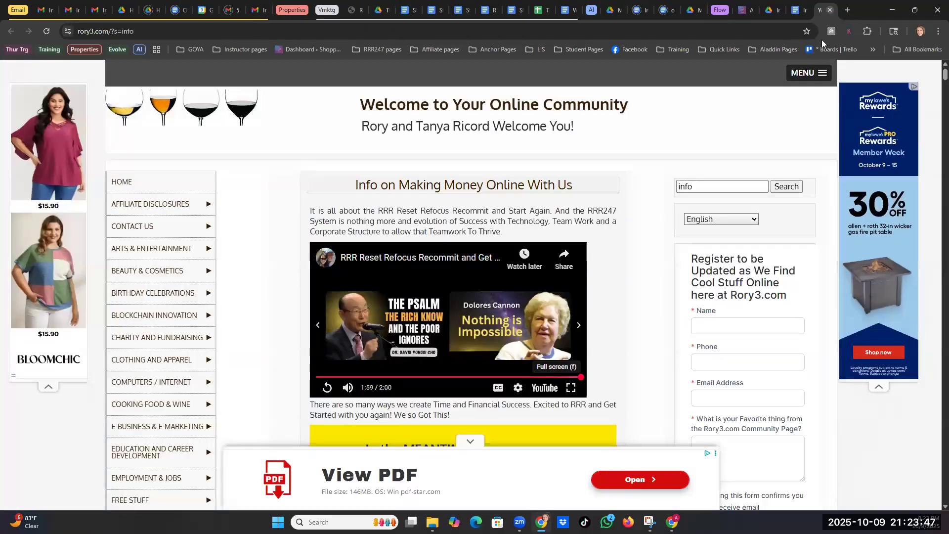
click(832, 10)
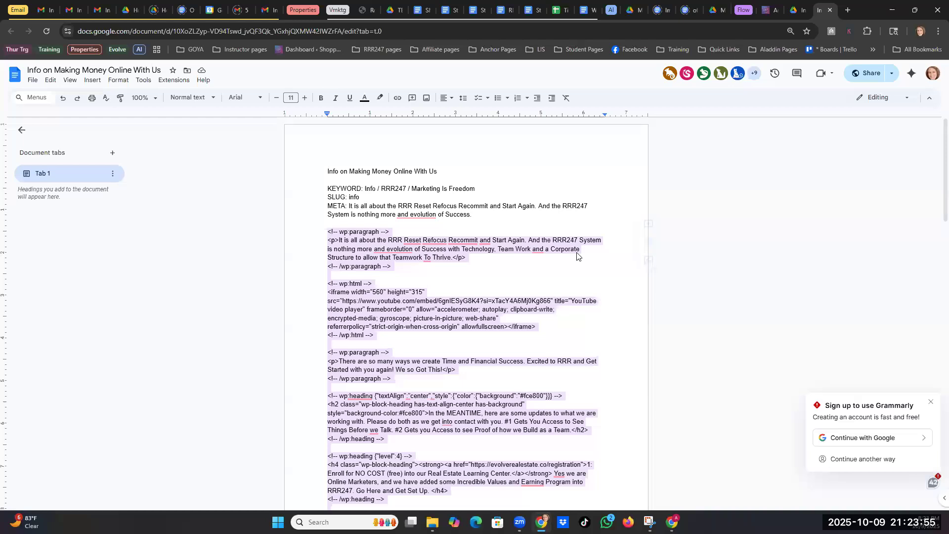
click(765, 11)
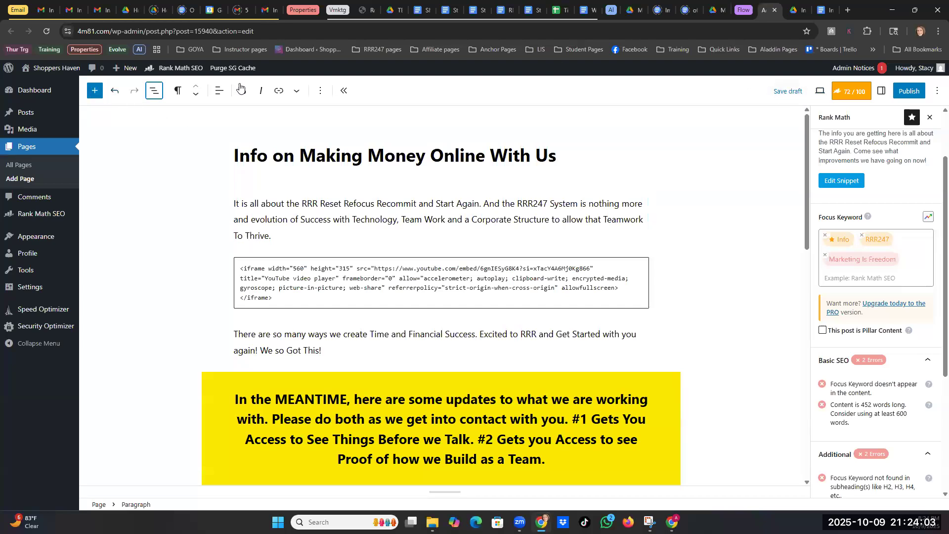
- Leave the editor for the Shoppers Haven dashboard, dismiss the ad, and add a new page
click(51, 72)
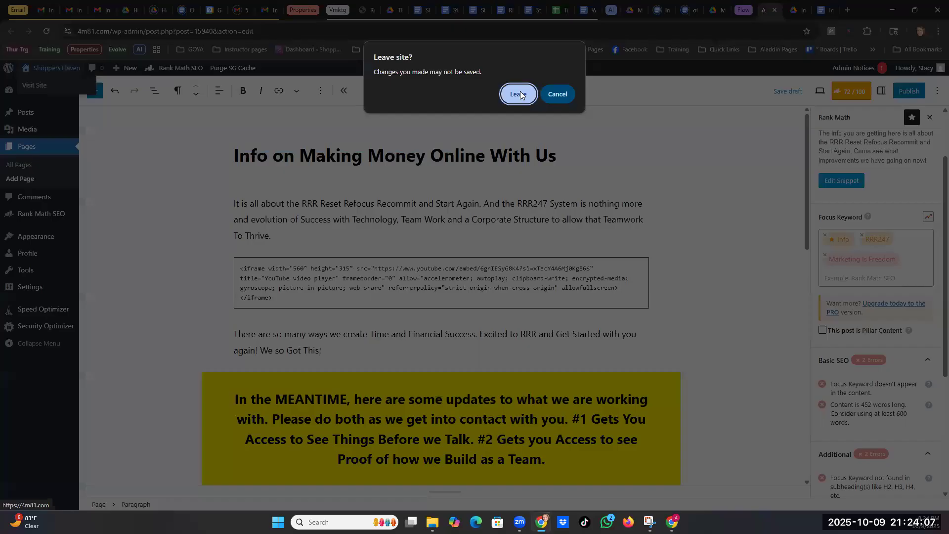
click(519, 94)
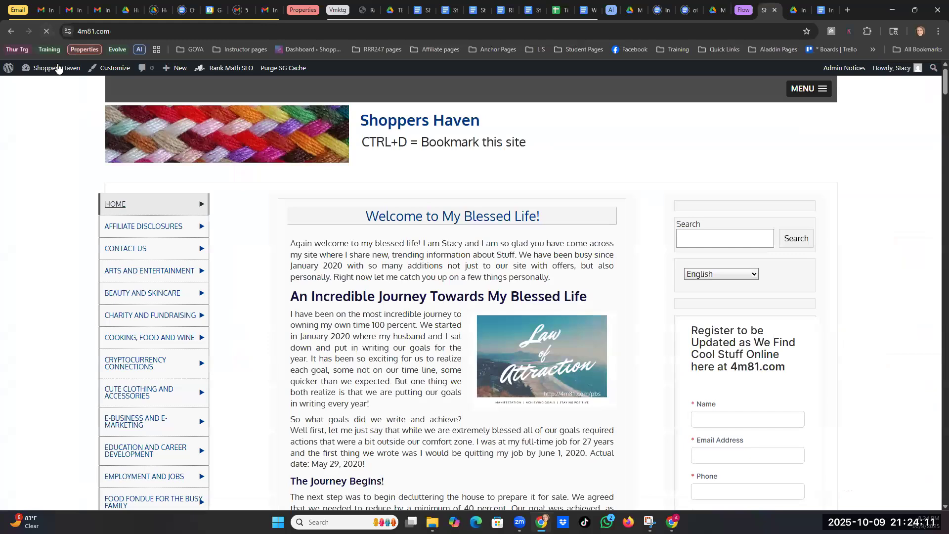
mouse_move(53, 71)
click(38, 85)
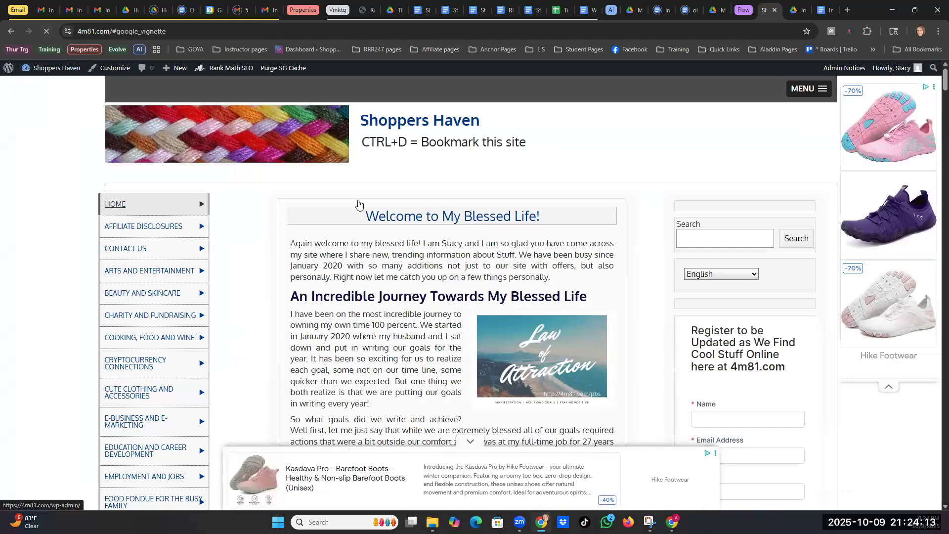
click(757, 123)
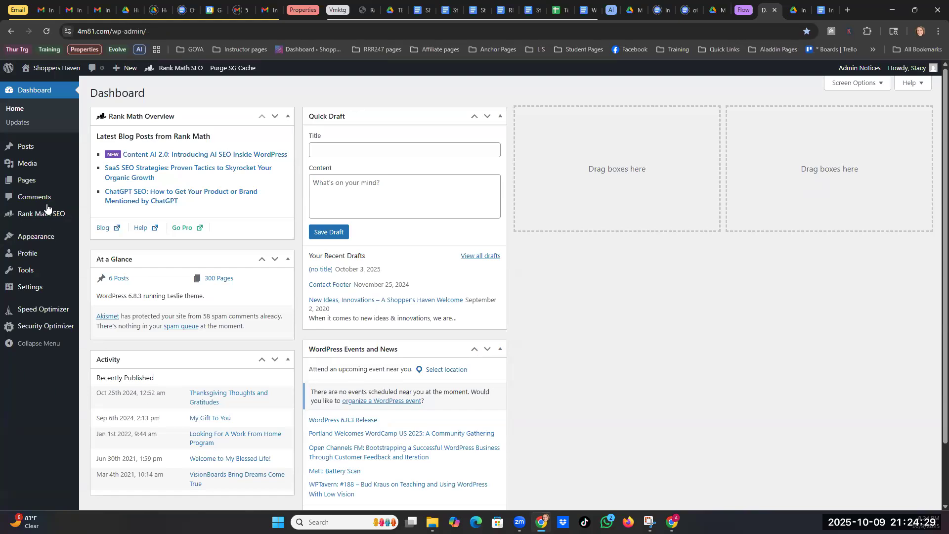
mouse_move(23, 184)
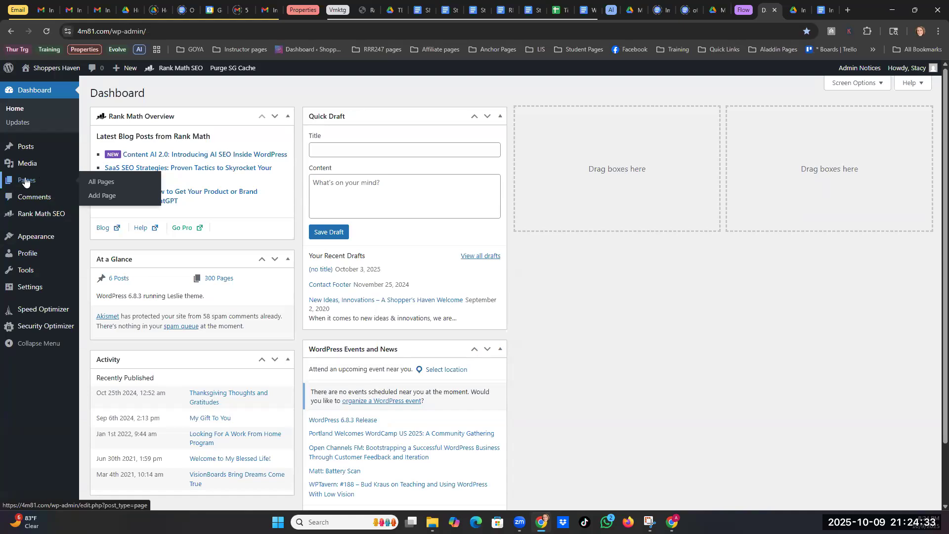
click(101, 196)
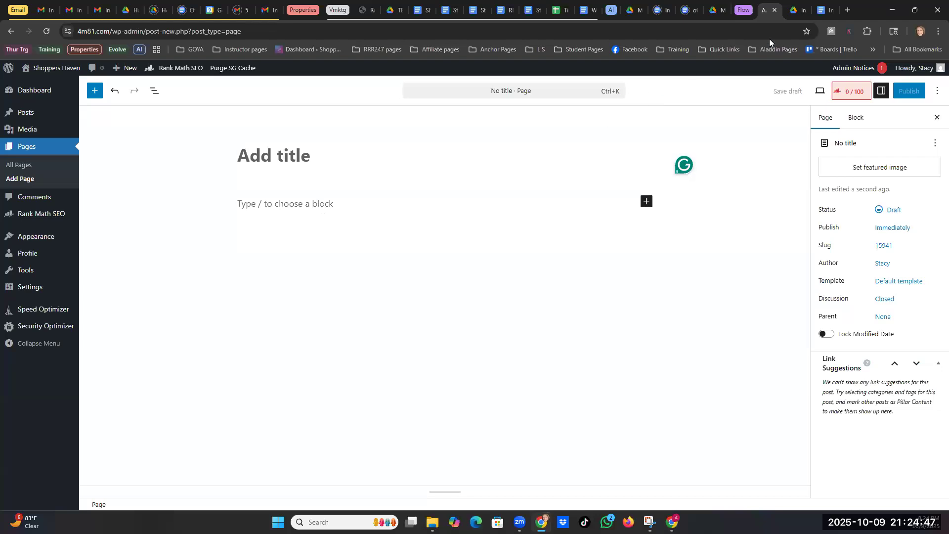
- Switch the new page to Code editor mode, then return to the Google Docs code document
click(824, 10)
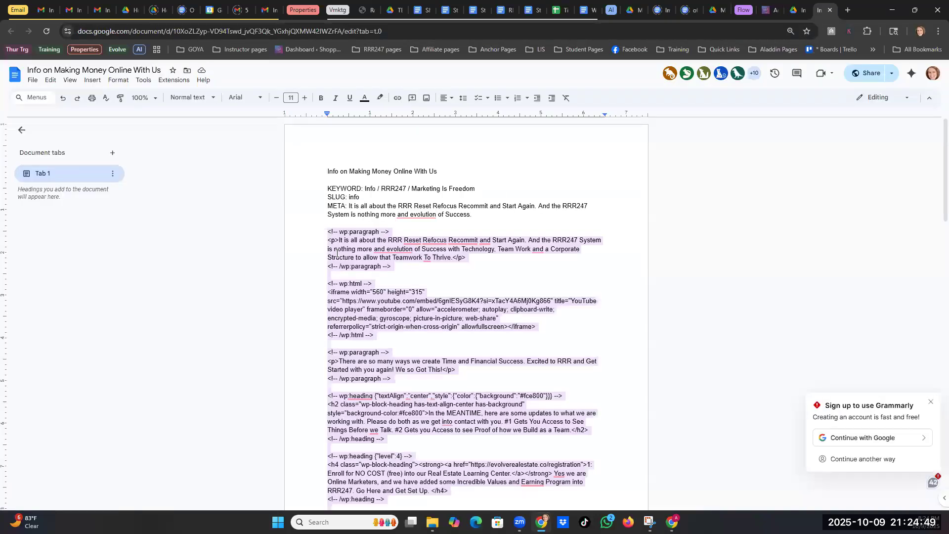
click(768, 10)
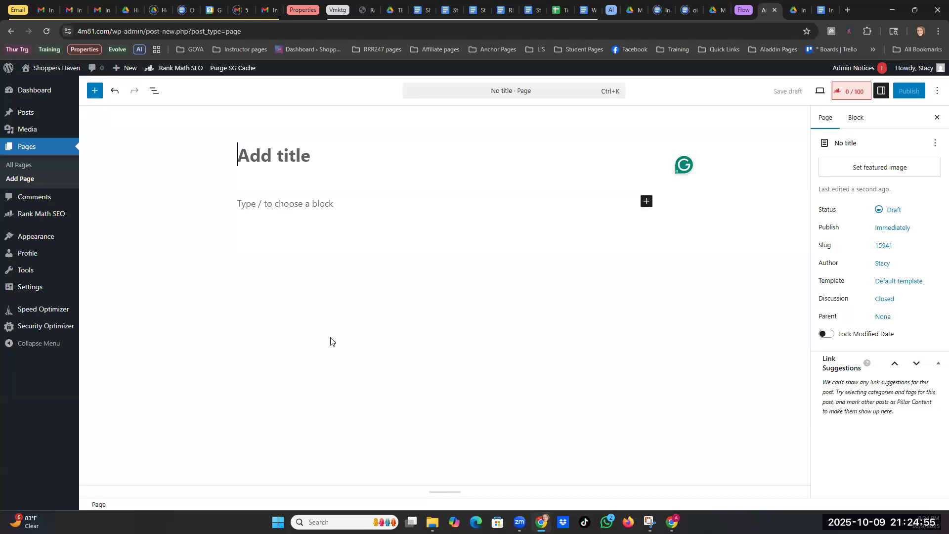
click(936, 95)
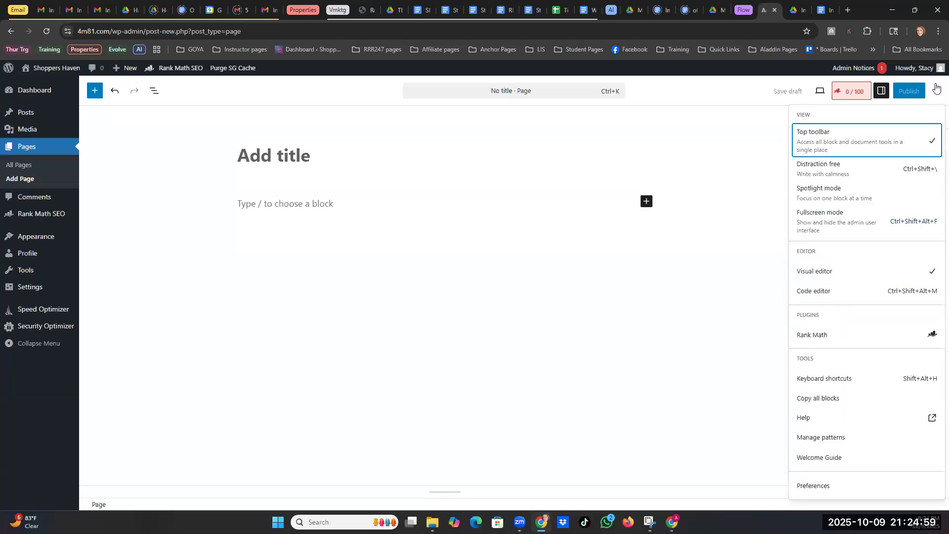
click(882, 95)
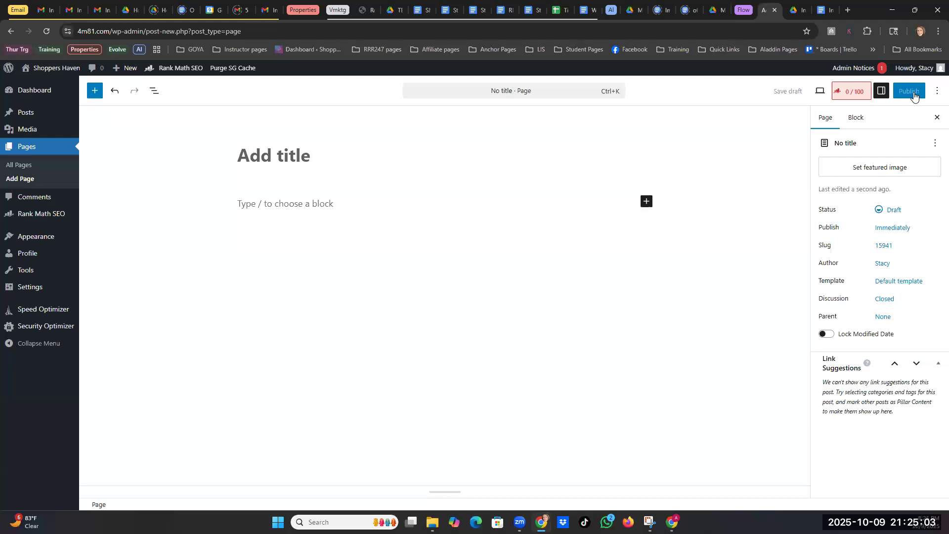
click(915, 10)
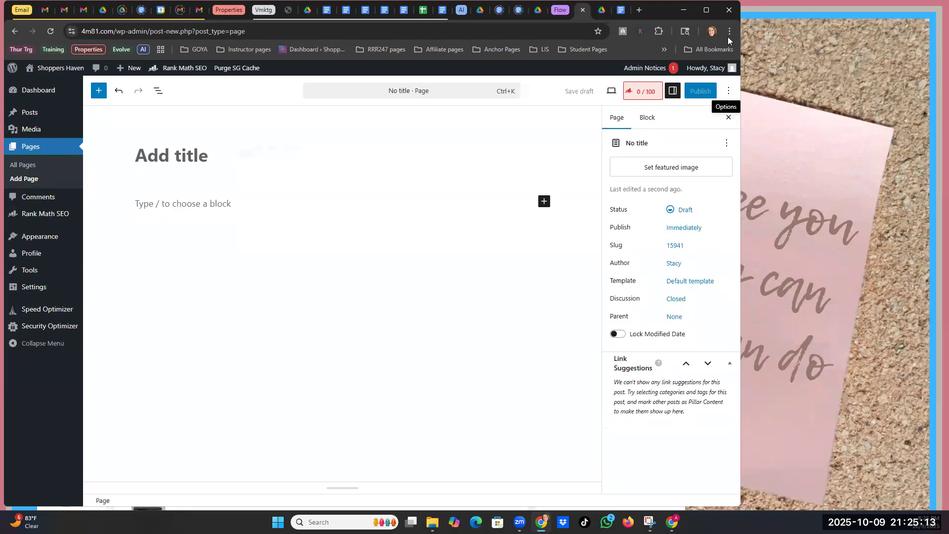
click(727, 93)
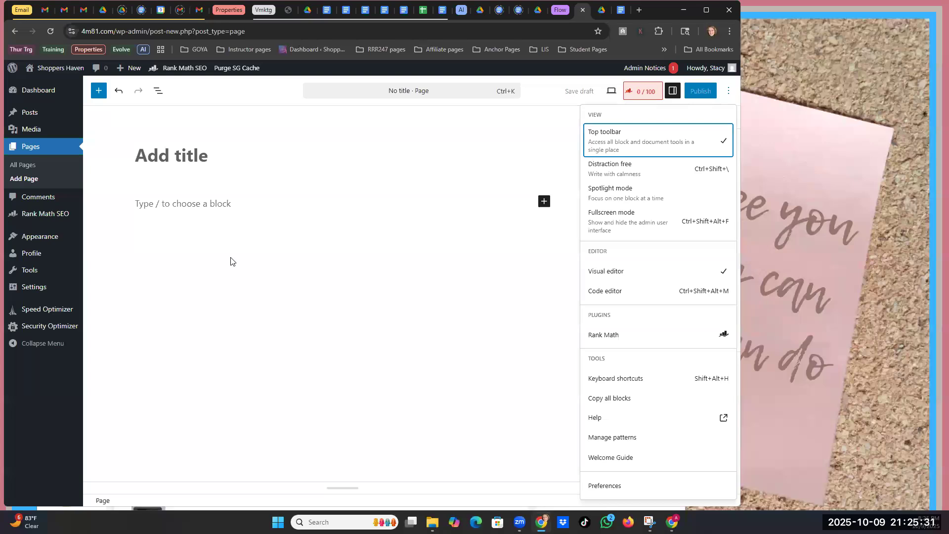
click(603, 295)
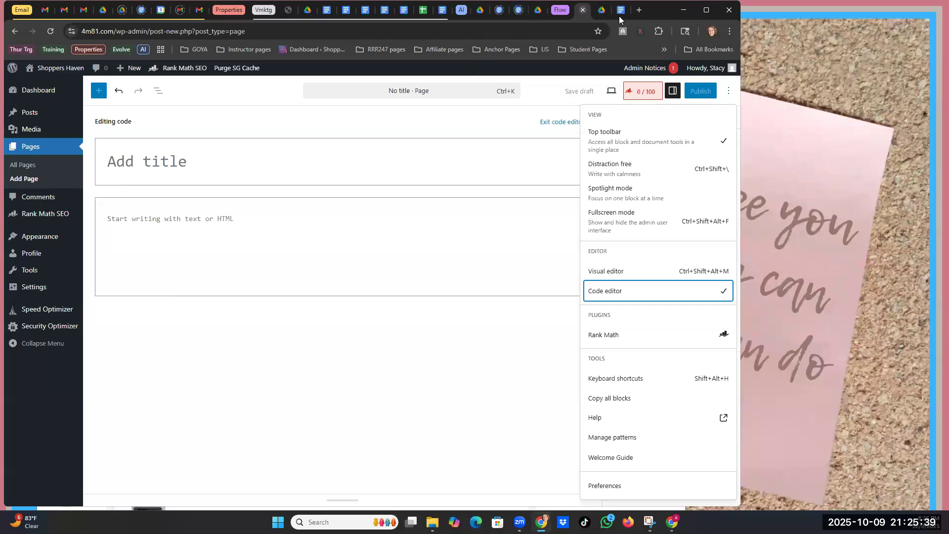
key(ctrl+Tab)
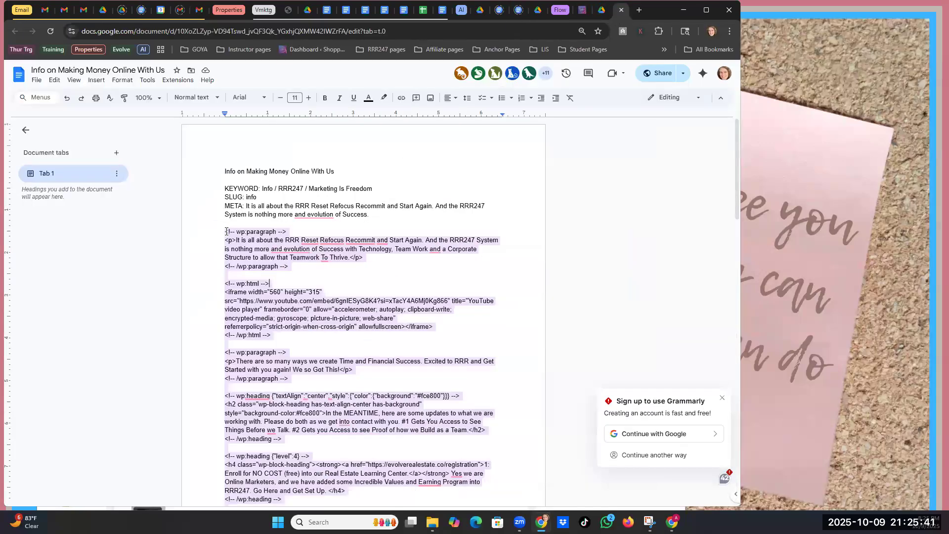
- Copy all block code from the first wp:paragraph comment to the end of the document
click(326, 349)
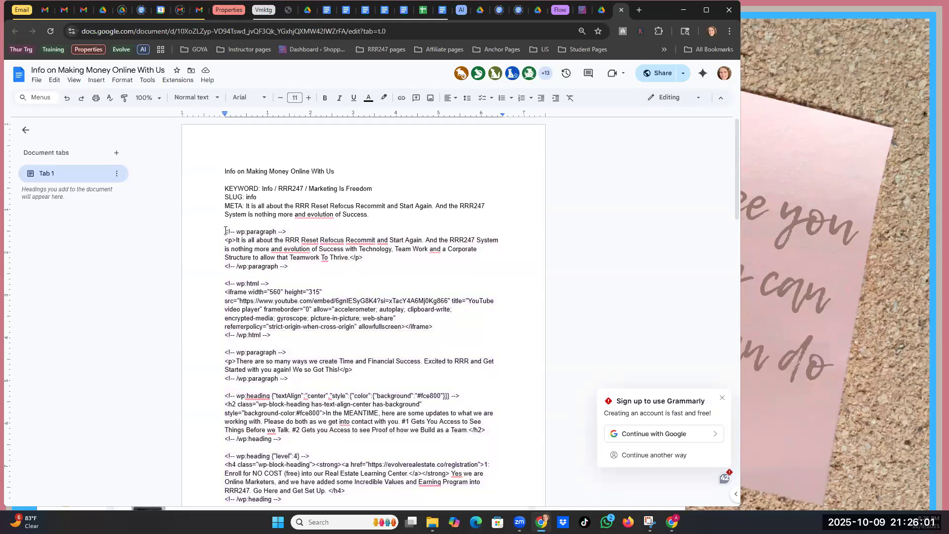
drag(225, 230, 424, 433)
scroll(423, 433, down, 12)
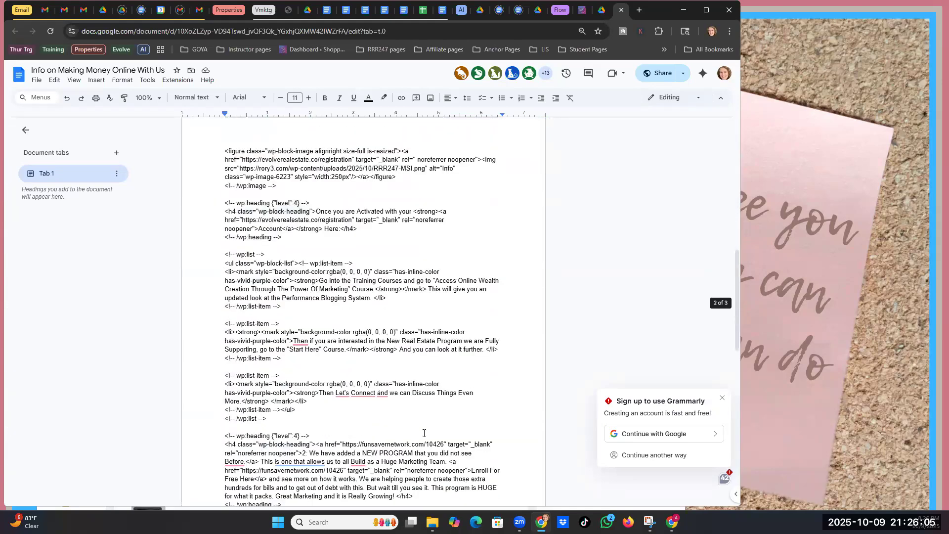
click(347, 376)
key(ctrl+a)
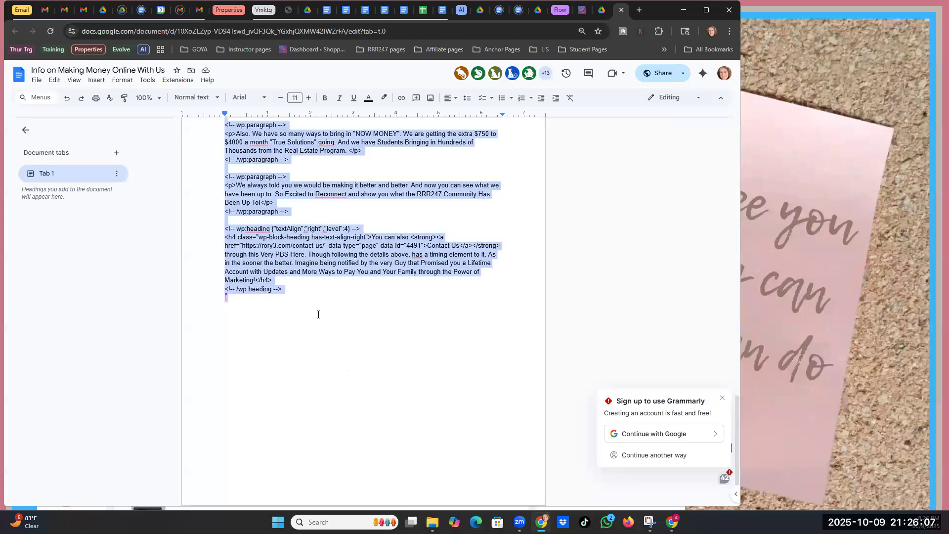
right_click(291, 241)
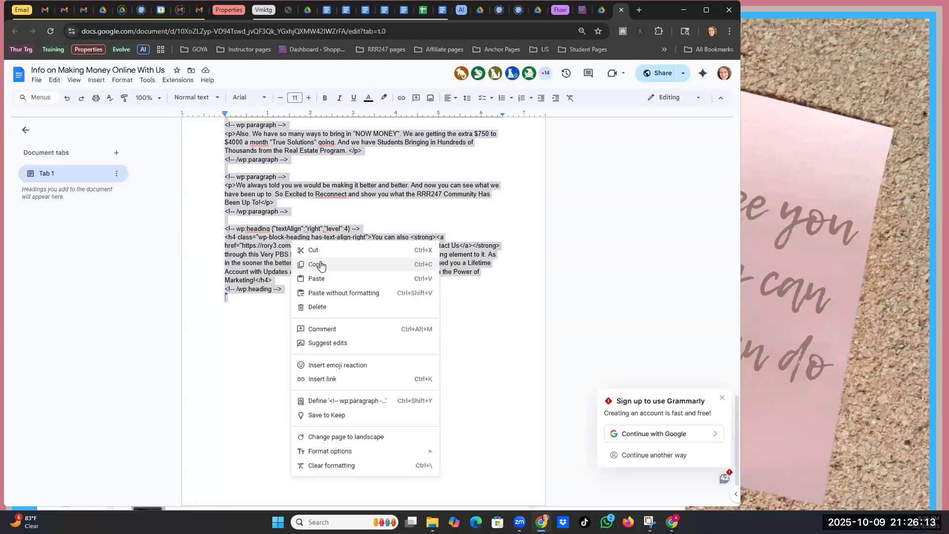
click(321, 264)
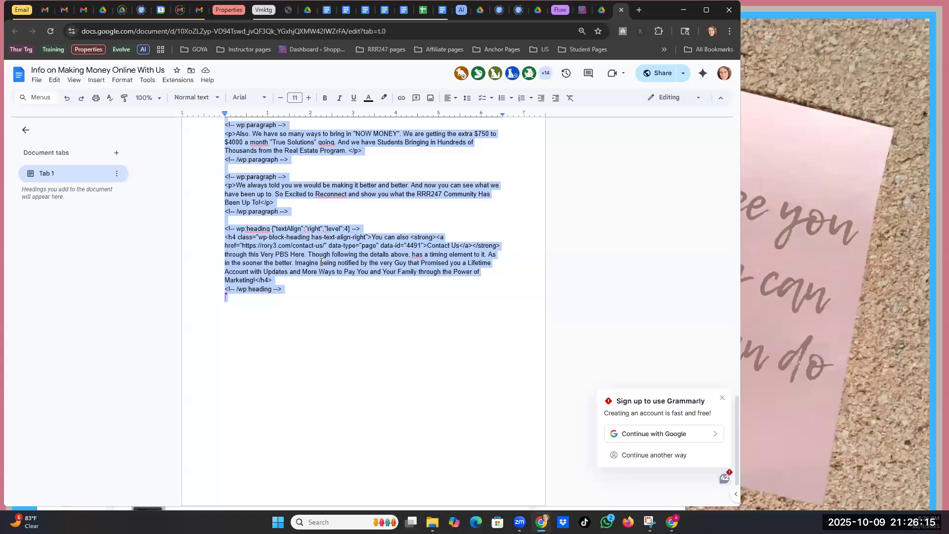
click(582, 10)
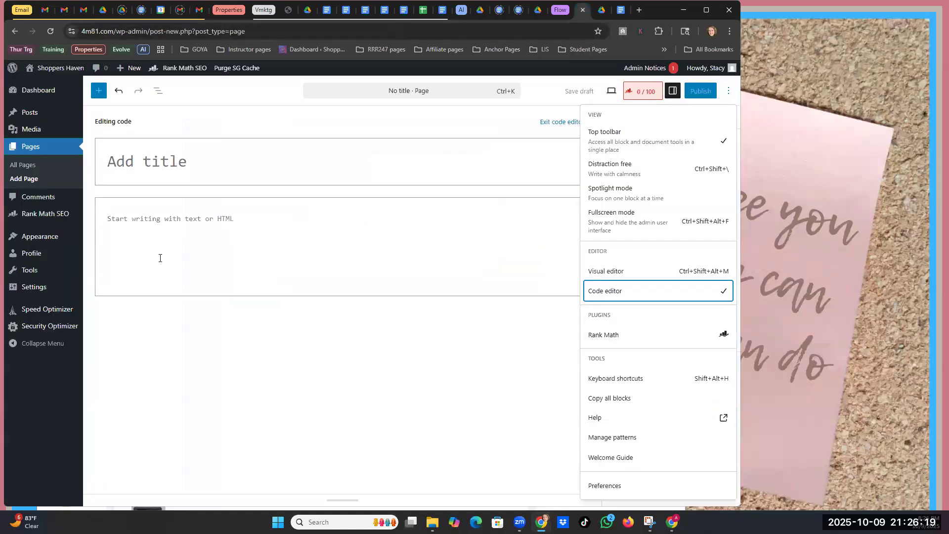
- Paste the block code into the empty page, exit the code editor and select the video embed block
click(119, 217)
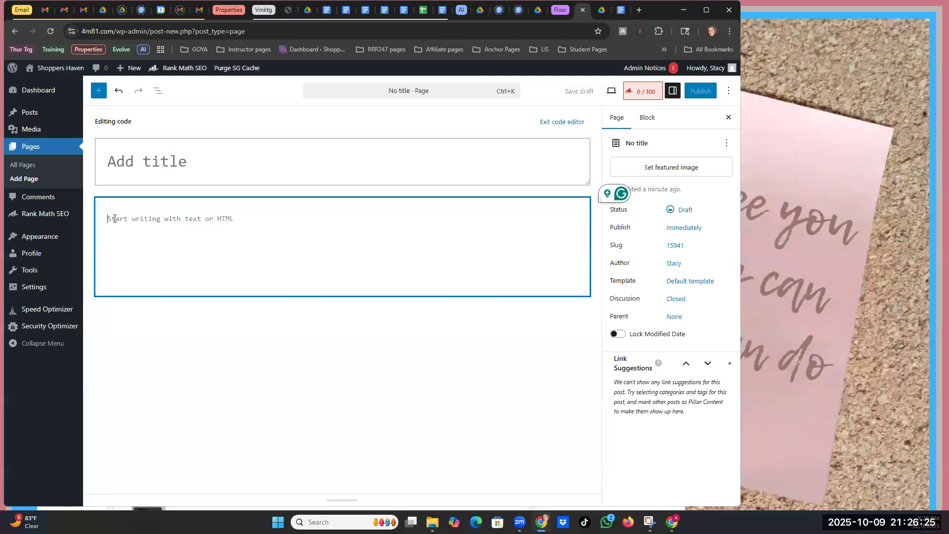
right_click(129, 232)
click(143, 325)
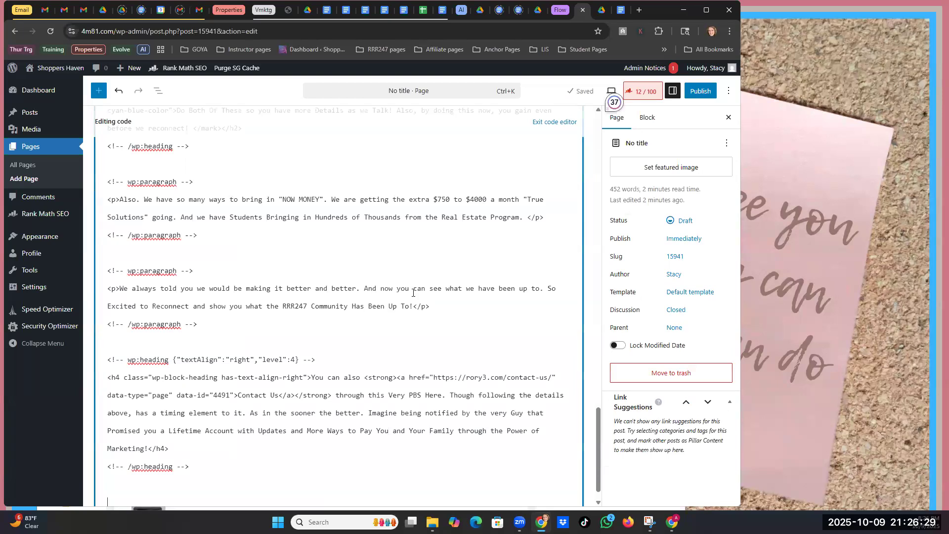
scroll(324, 346, up, 10)
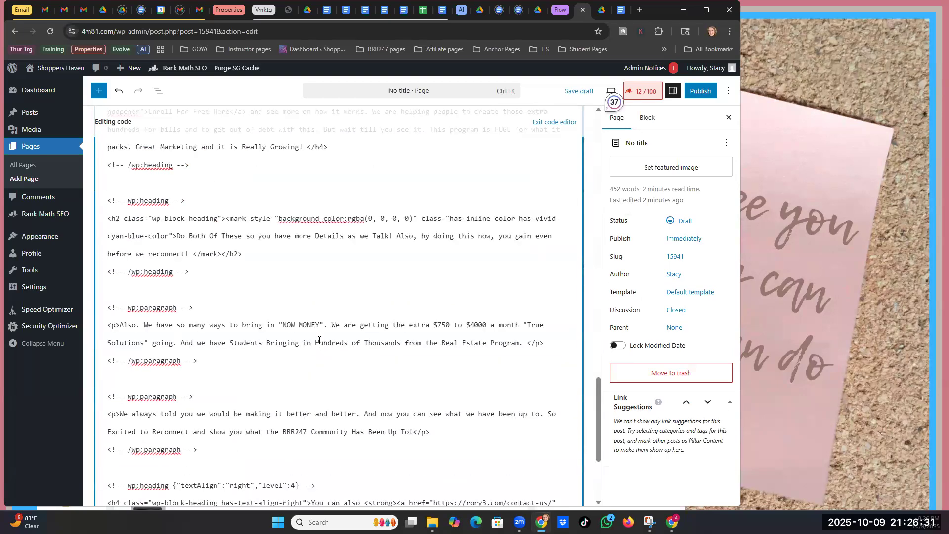
scroll(325, 320, up, 15)
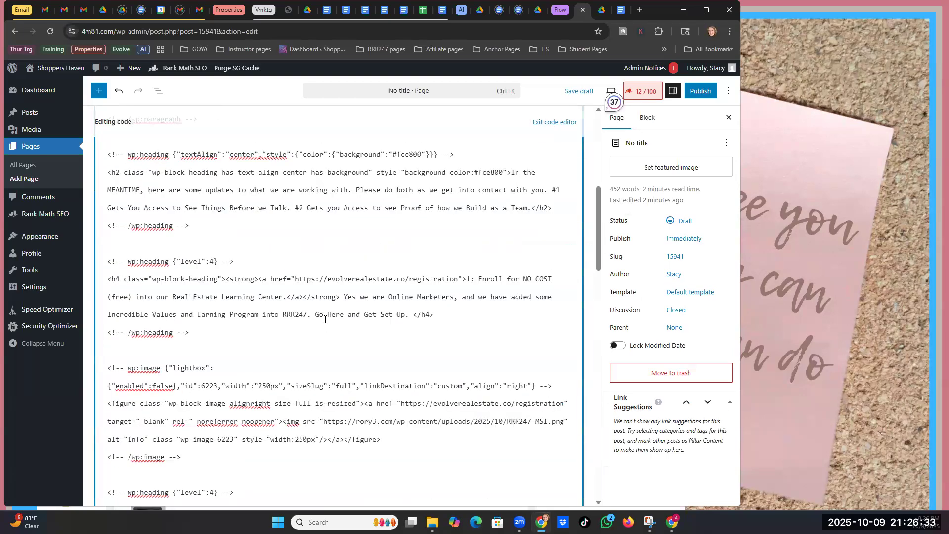
click(553, 122)
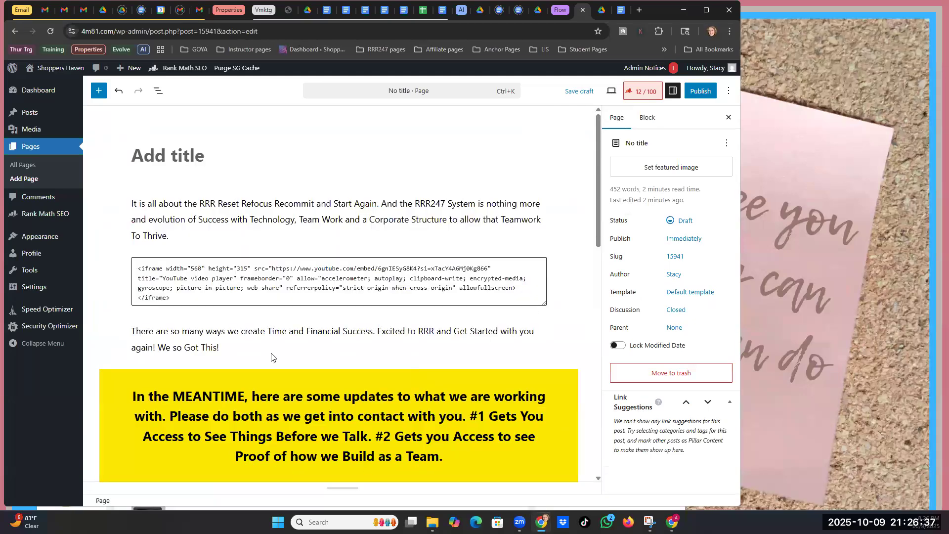
click(232, 272)
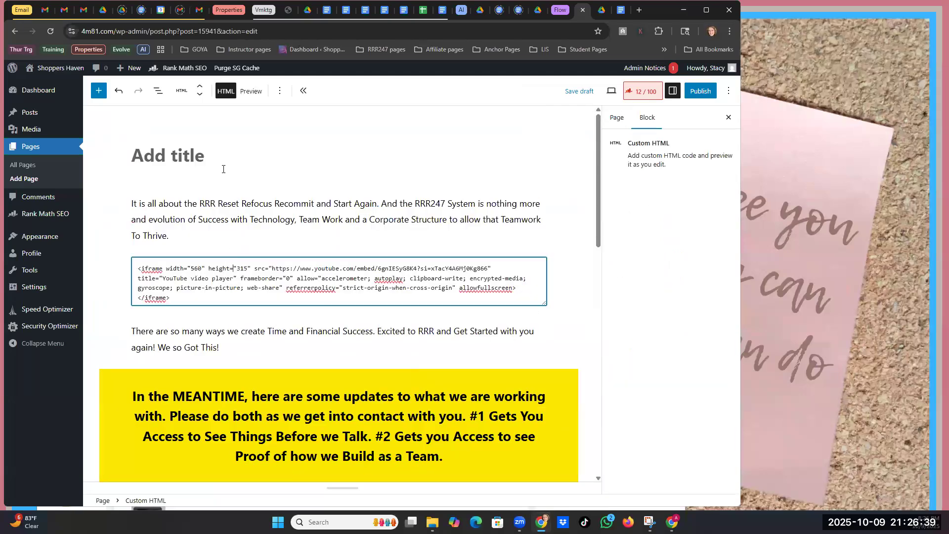
- Preview the Custom HTML block so the embedded YouTube video renders
click(251, 90)
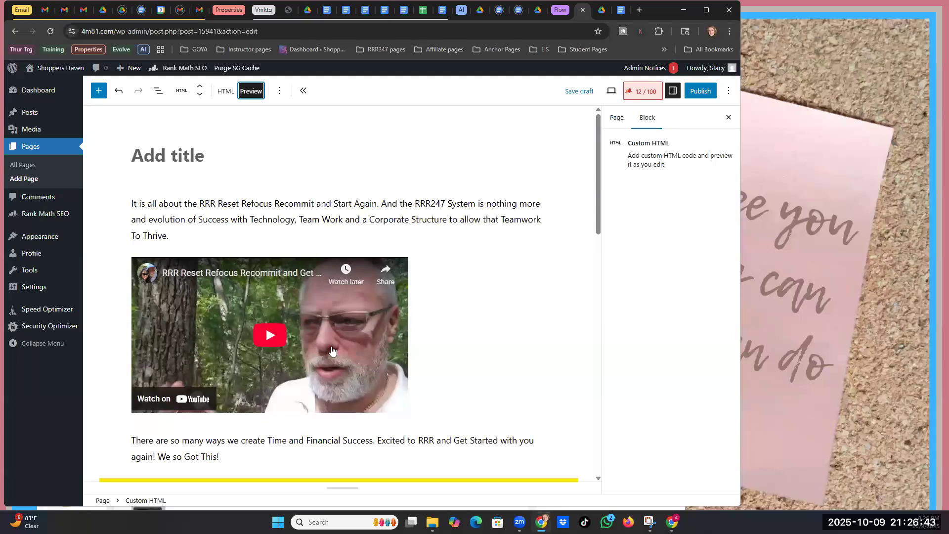
scroll(330, 349, down, 7)
scroll(332, 349, down, 6)
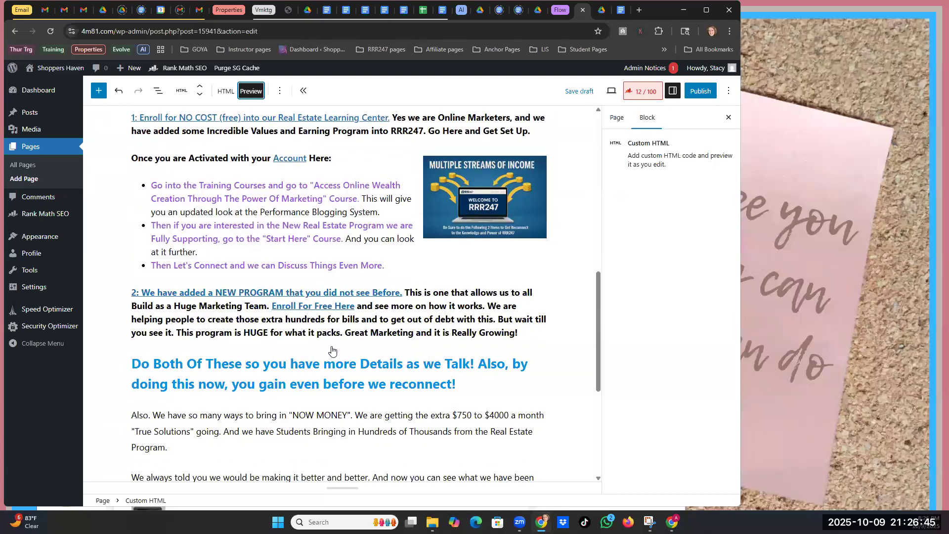
scroll(331, 350, up, 12)
scroll(332, 350, up, 1)
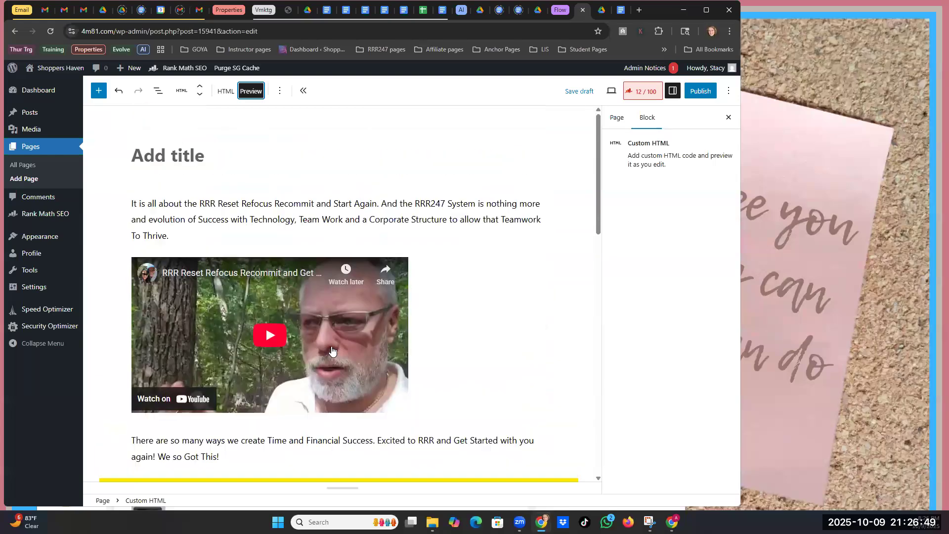
- Copy the title 'Info on Making Money Online With Us' from the doc into WordPress's title field
click(620, 12)
scroll(370, 242, up, 20)
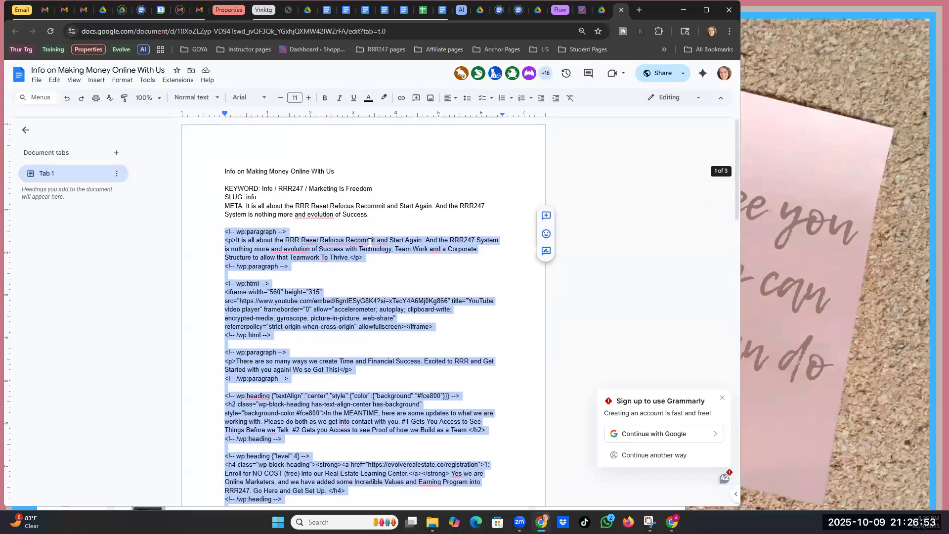
drag(337, 168, 223, 173)
right_click(237, 174)
click(257, 199)
click(581, 10)
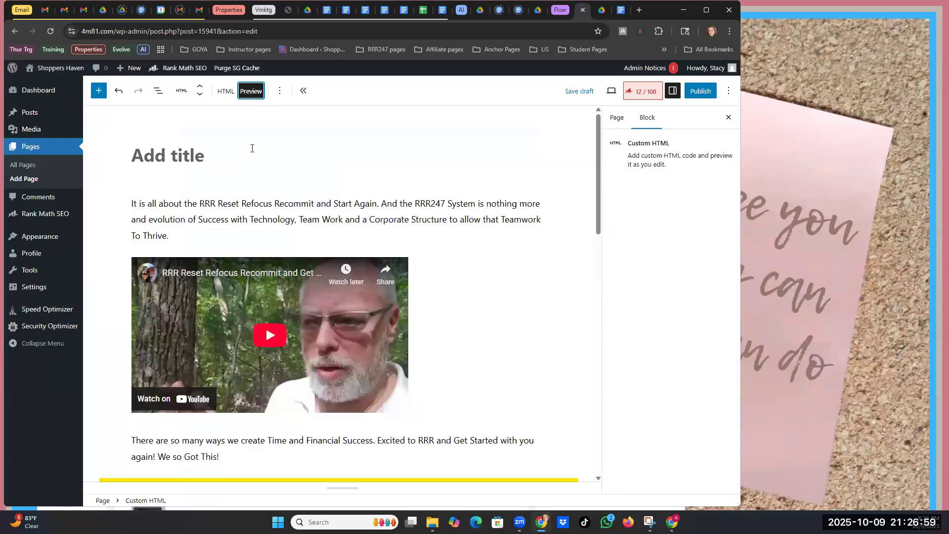
click(147, 157)
- Paste 'Info on Making Money Online With Us' as the page title and open Rank Math
right_click(146, 157)
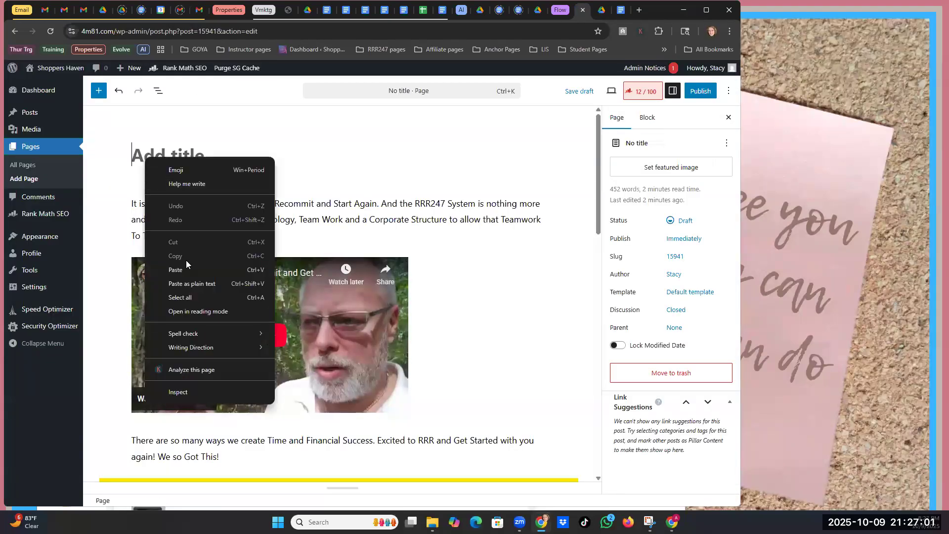
click(186, 273)
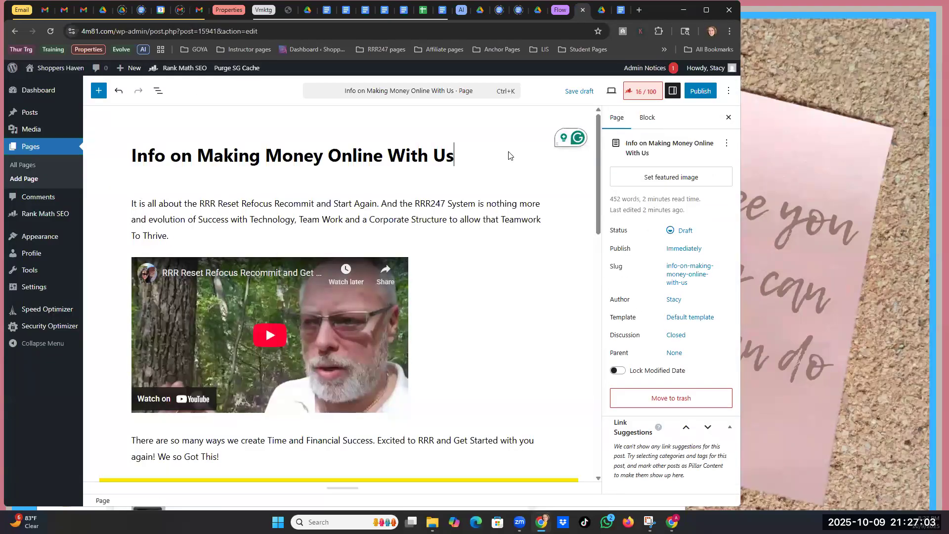
click(641, 93)
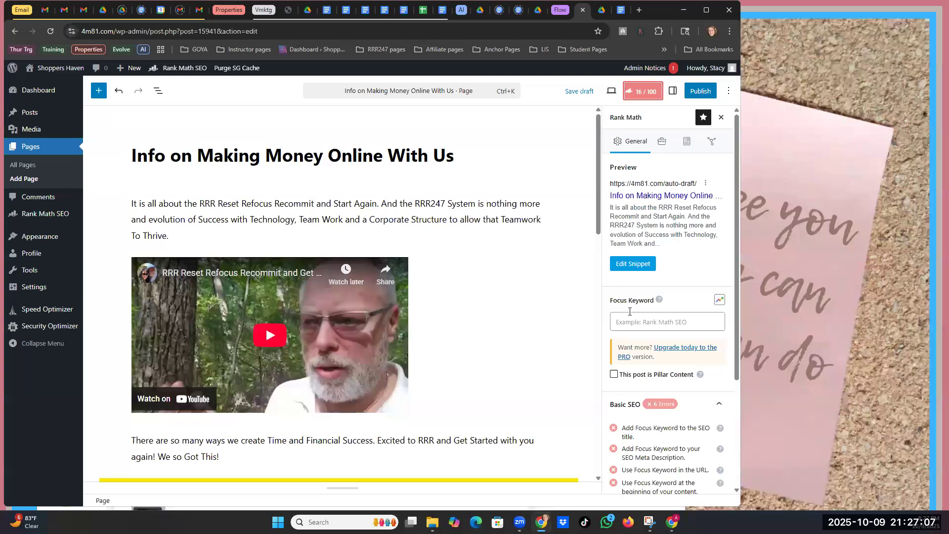
click(620, 11)
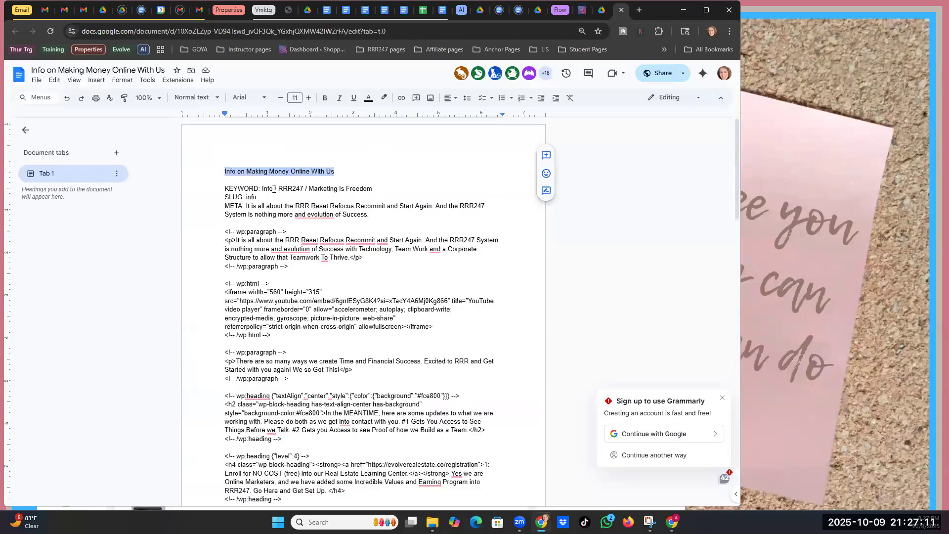
- Replace the slashes on the KEYWORD line with commas: 'Info, RRR247, Marketing Is Freedom'
drag(275, 189, 278, 188)
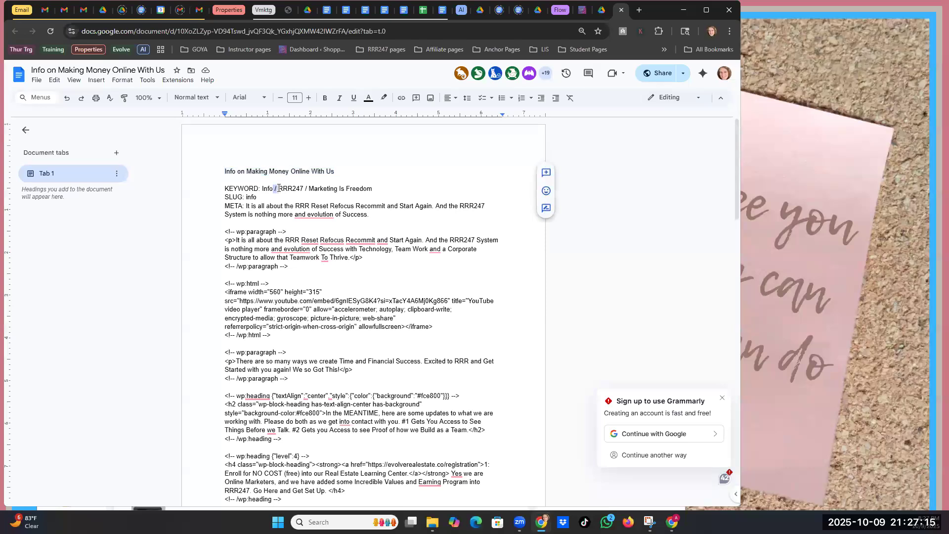
text(,)
key(Delete)
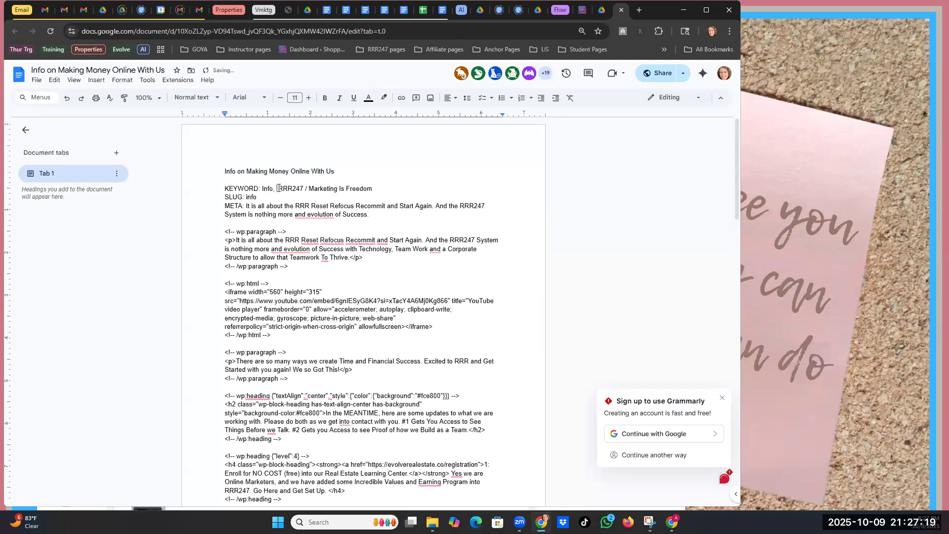
key(Delete)
key(Right)
key(Right)
key(Right)
key(Delete)
text(/)
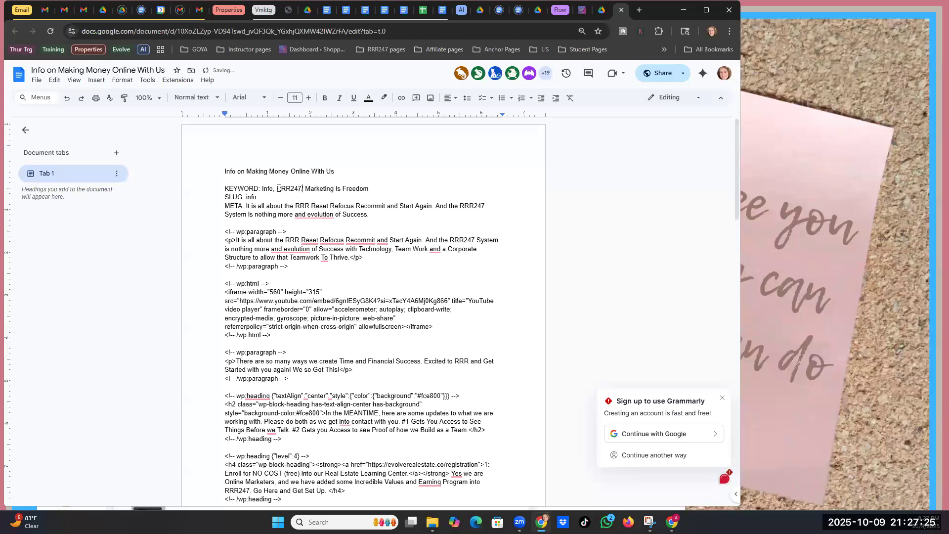
key(BackSpace)
text(,)
- Copy the keyword list for Rank Math's Focus Keyword field, recopying after a failed paste
drag(372, 190, 263, 191)
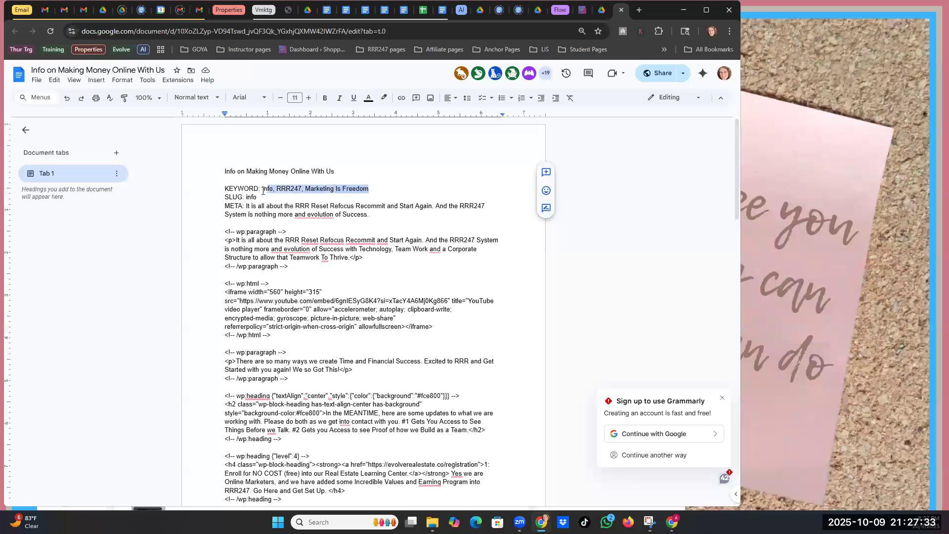
right_click(283, 190)
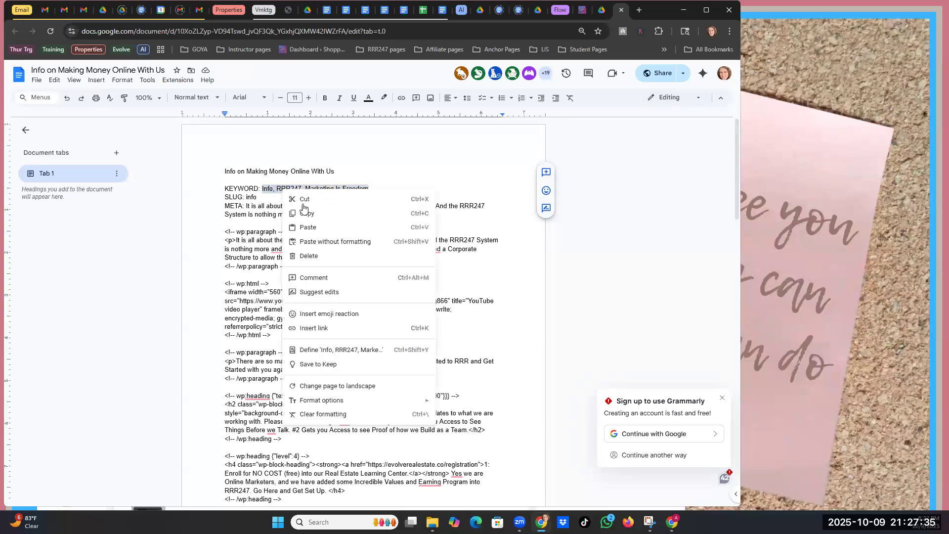
click(308, 215)
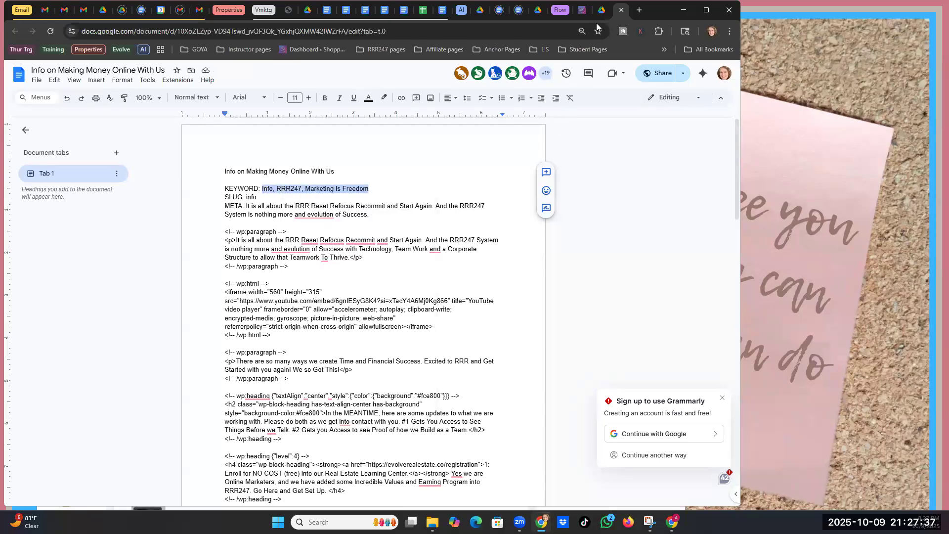
click(580, 10)
click(632, 319)
right_click(633, 319)
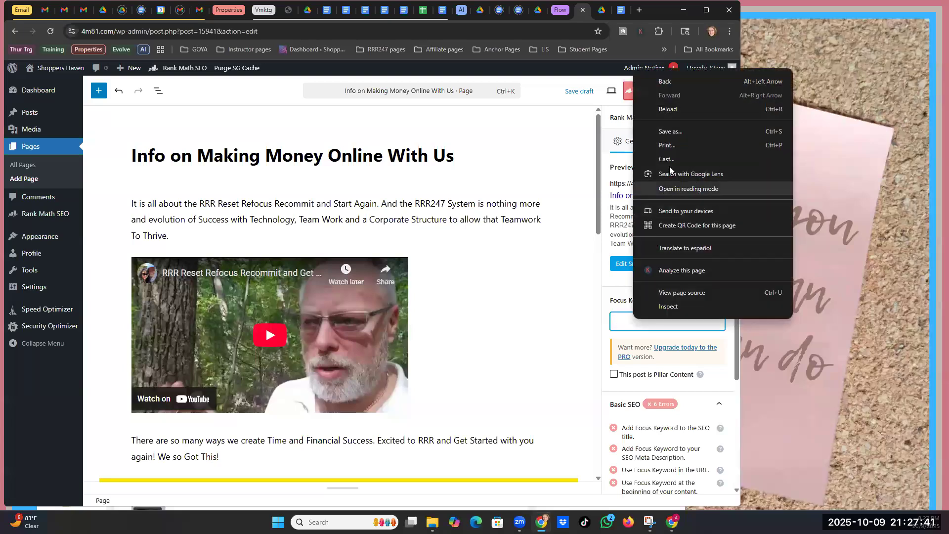
right_click(622, 324)
click(621, 11)
right_click(290, 190)
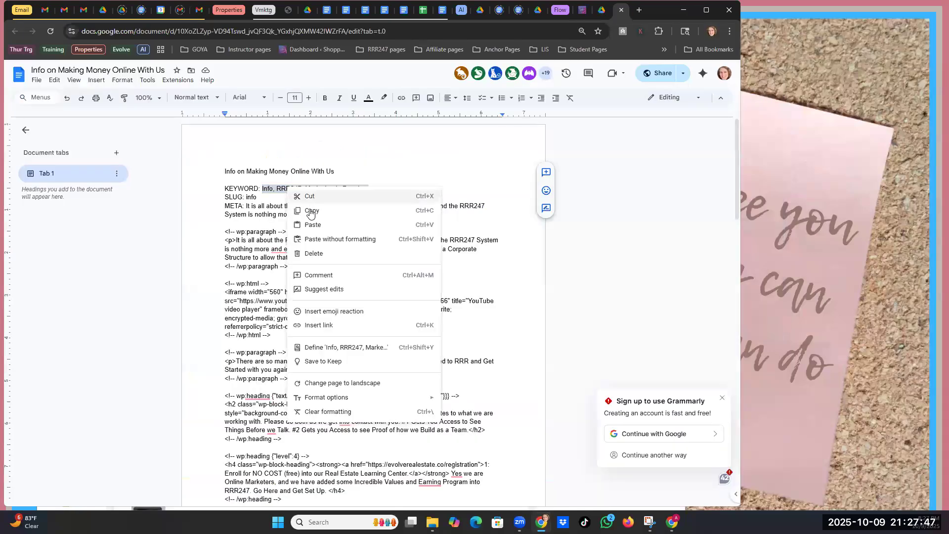
click(310, 211)
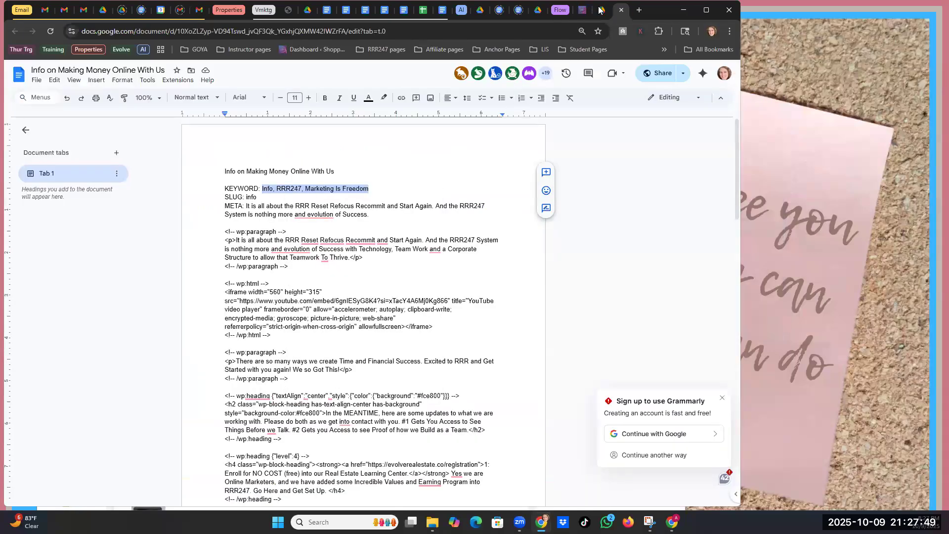
click(581, 10)
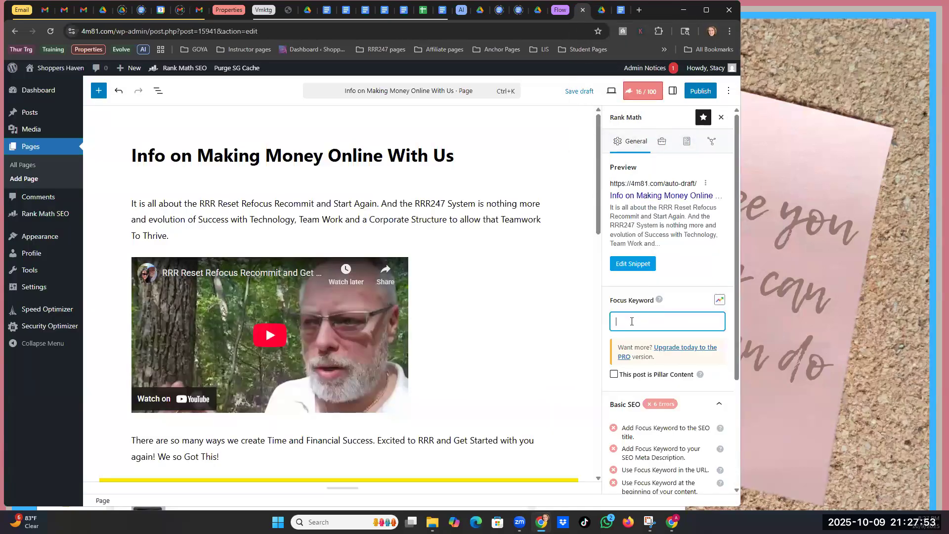
- Paste Info, RRR247, Marketing Is Freedom as focus keywords and open the snippet editor
key(ctrl+v)
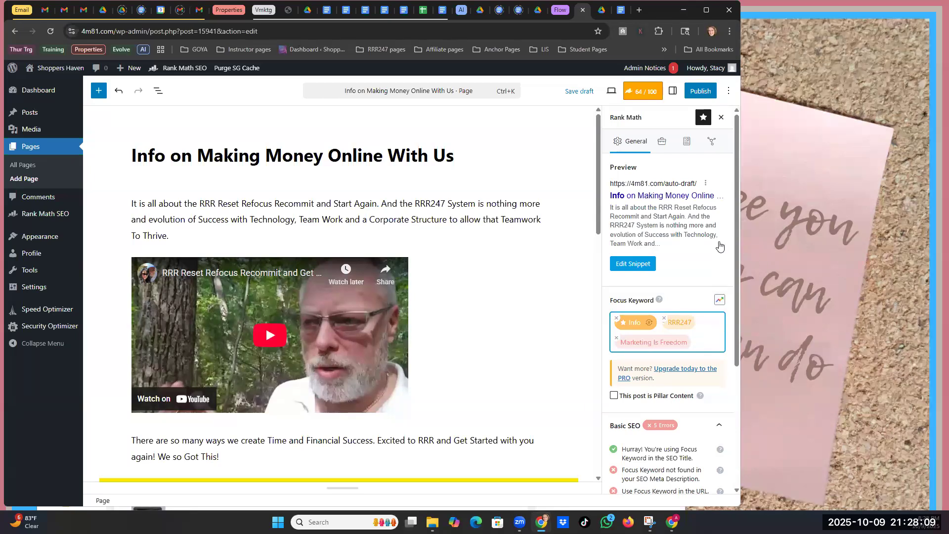
click(630, 265)
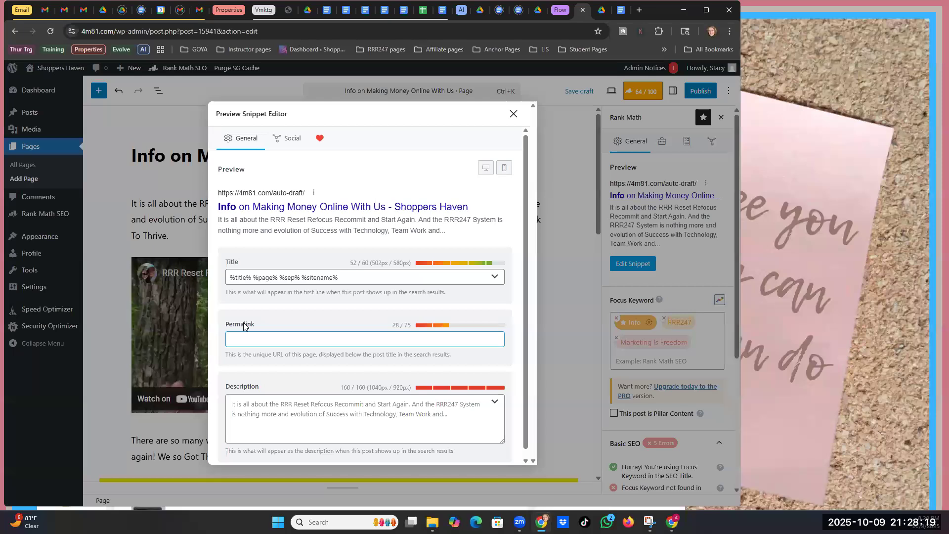
- Copy the slug 'info' from the doc and paste it as the page's permalink
click(238, 389)
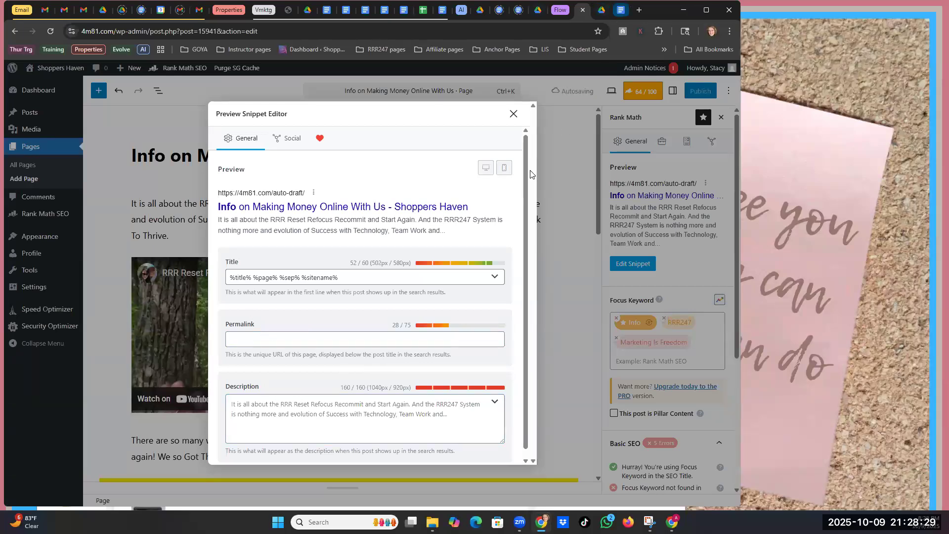
click(621, 10)
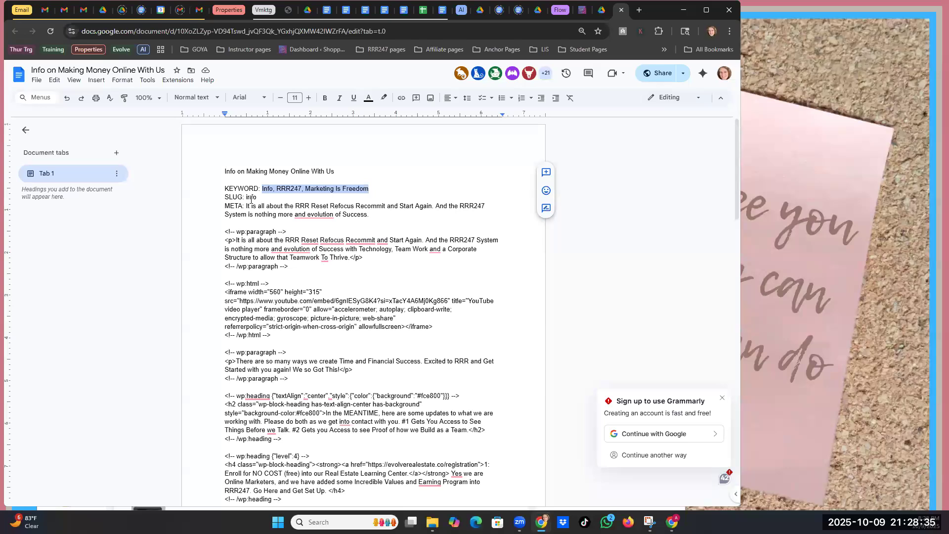
drag(246, 195, 257, 195)
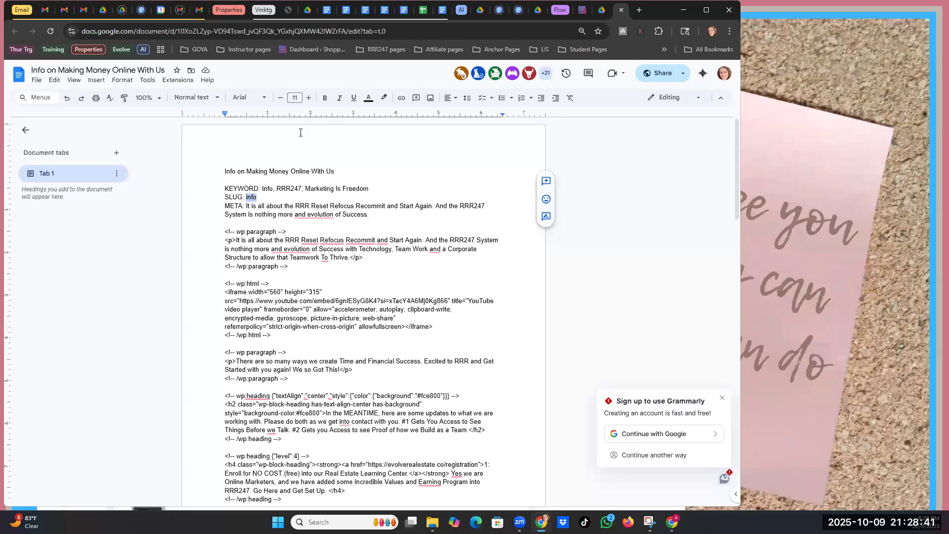
click(275, 196)
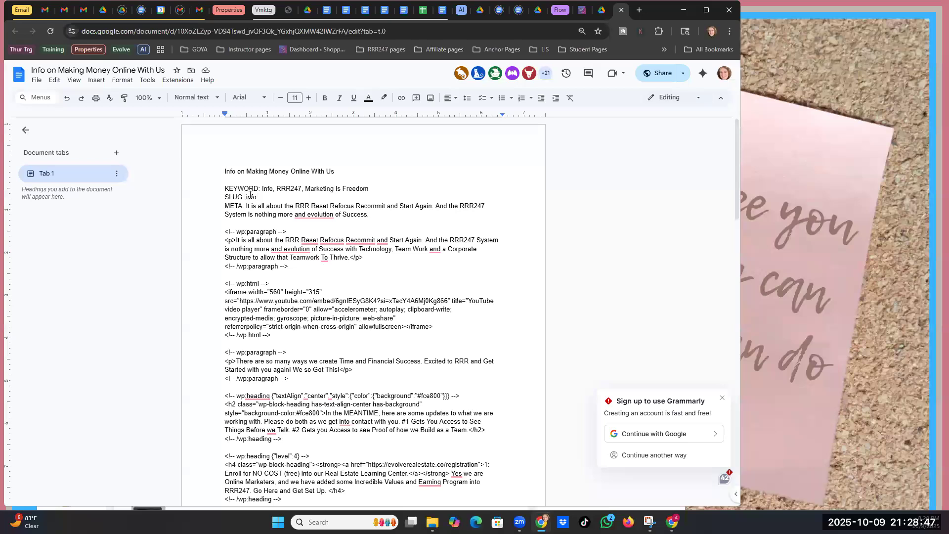
double_click(251, 197)
key(ctrl+c)
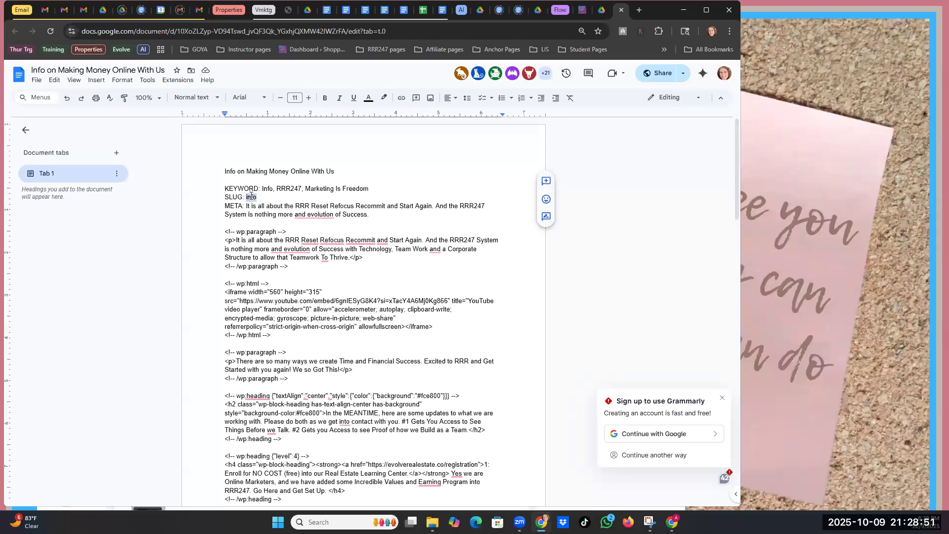
click(582, 10)
click(268, 346)
key(ctrl+v)
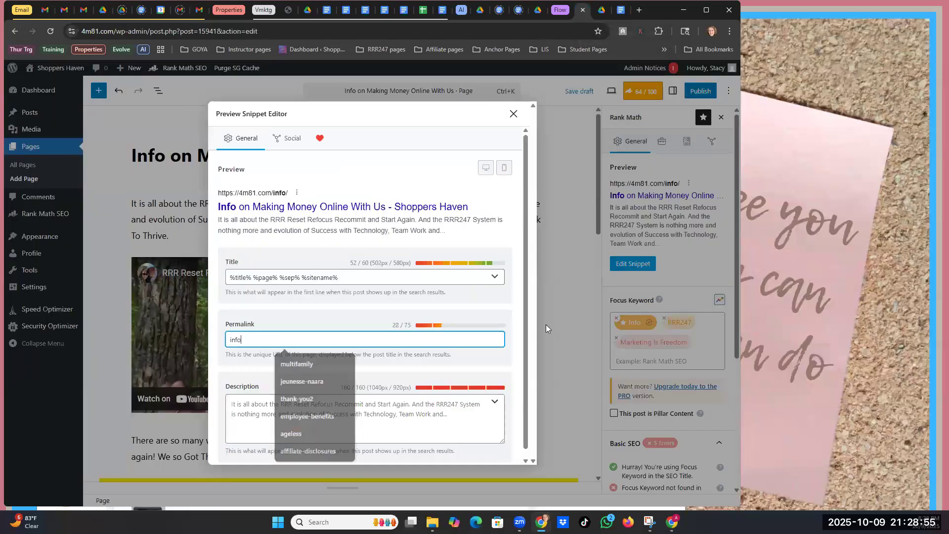
- Paste the doc's META sentence as the meta description and close the snippet editor
click(621, 10)
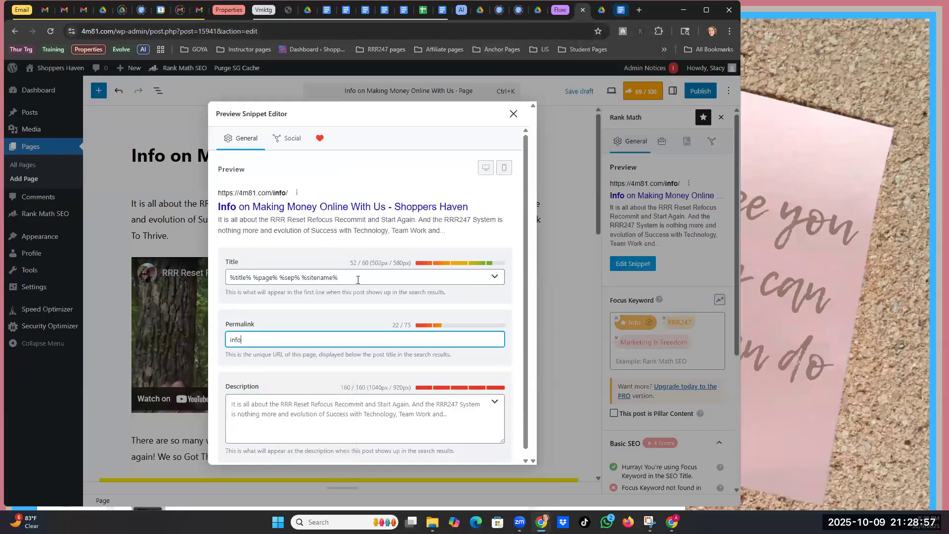
drag(246, 206, 370, 213)
key(ctrl+c)
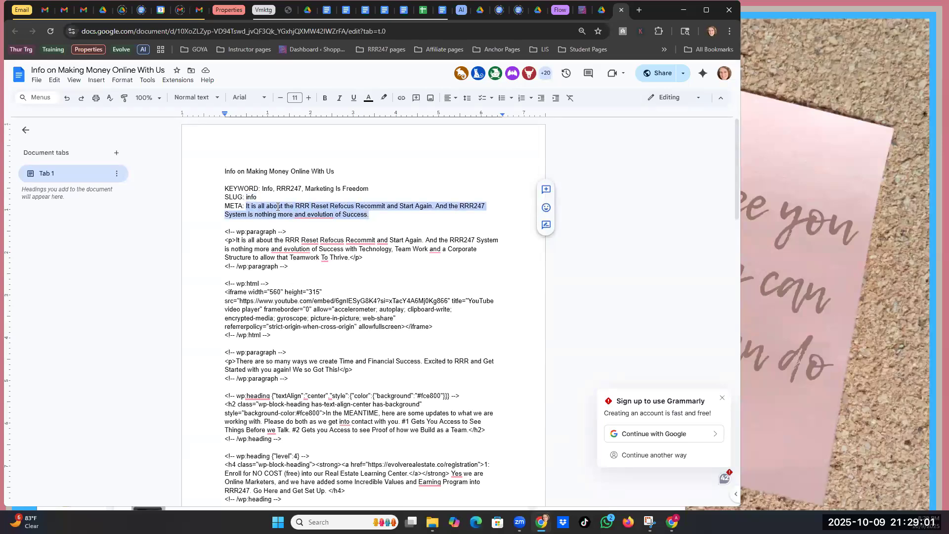
click(586, 10)
click(289, 395)
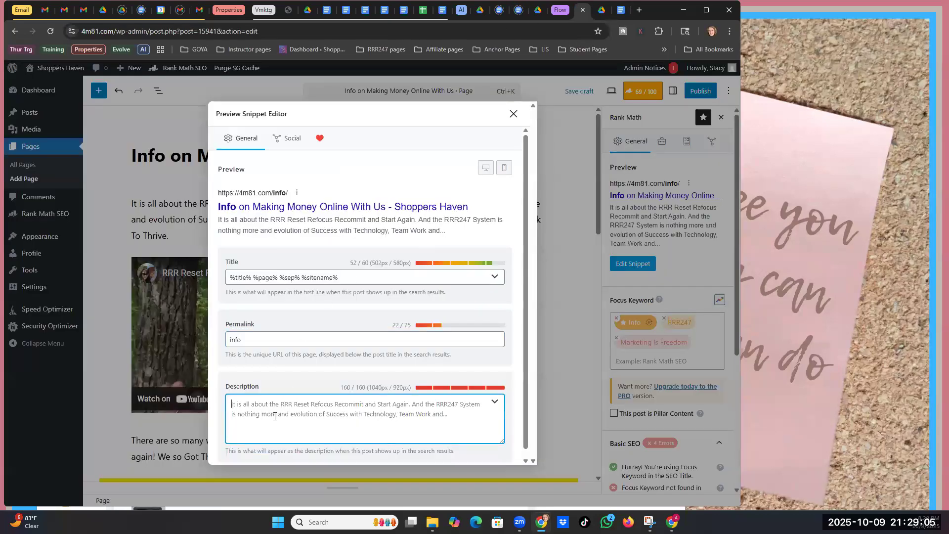
key(ctrl+v)
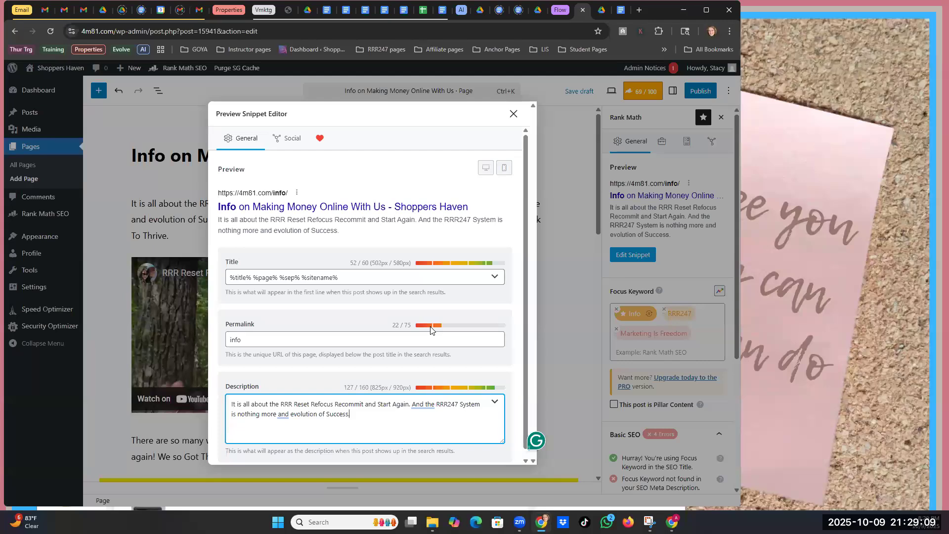
click(513, 114)
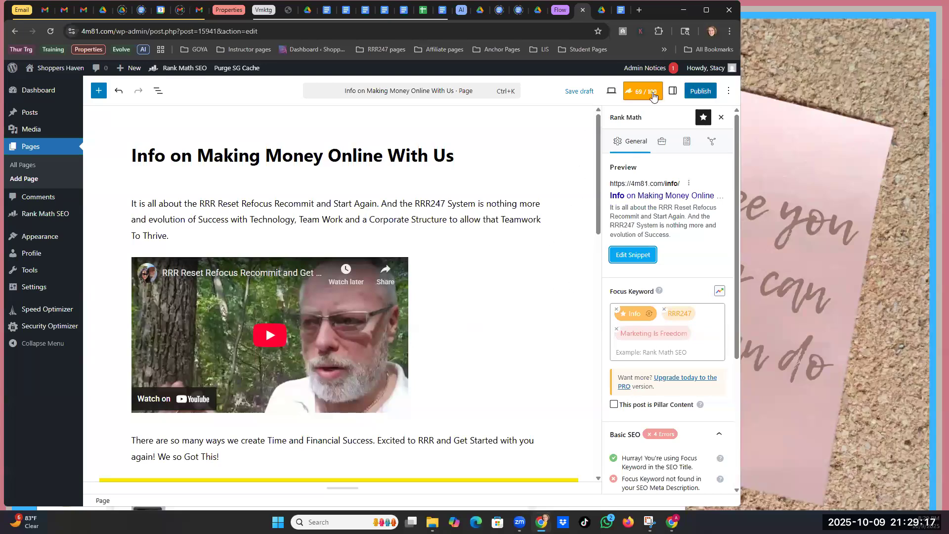
- Save the Info on Making Money Online With Us page as a draft and scroll down its content
click(572, 95)
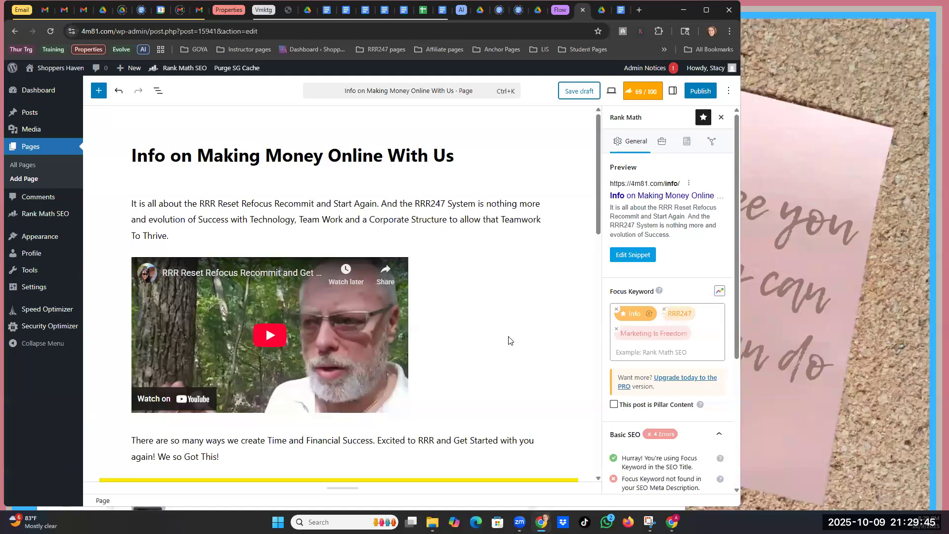
scroll(491, 288, down, 7)
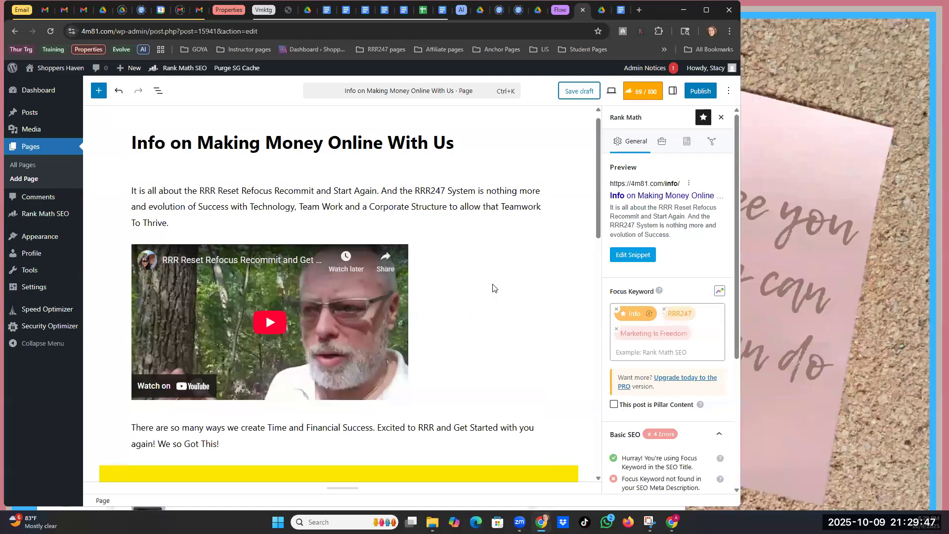
scroll(328, 283, down, 5)
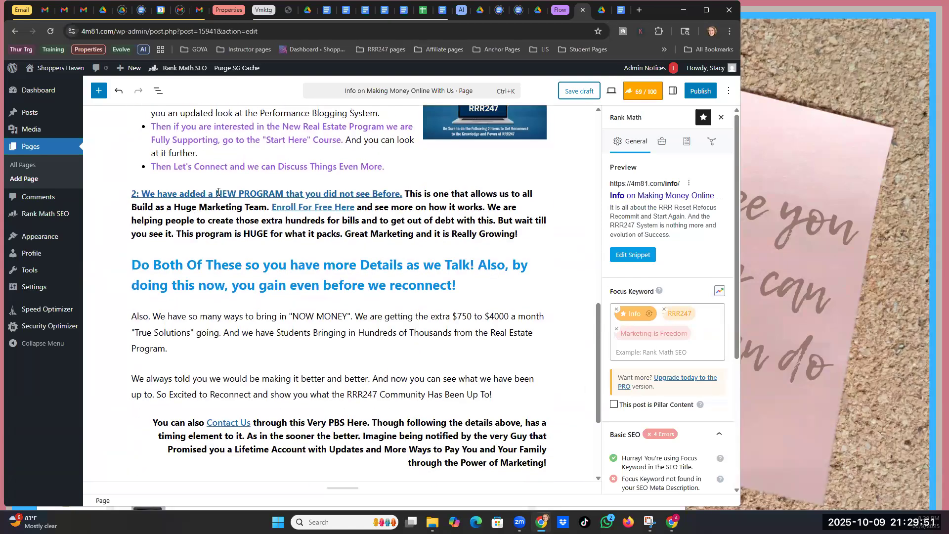
click(219, 192)
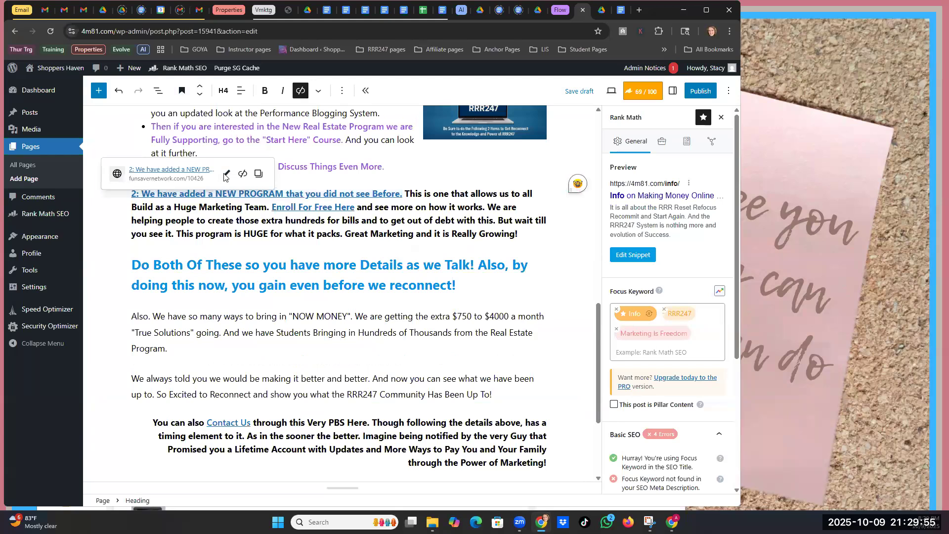
click(224, 176)
drag(209, 225, 214, 225)
text(76)
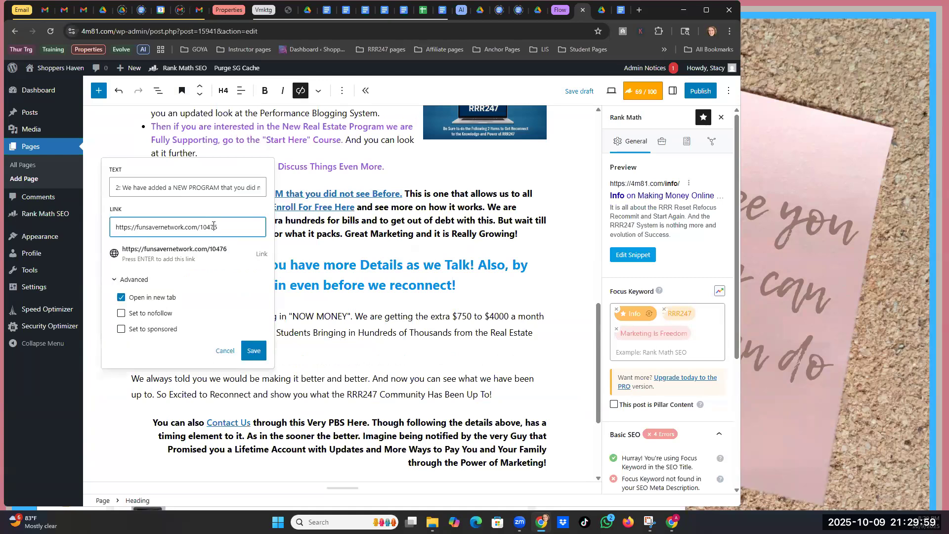
click(256, 352)
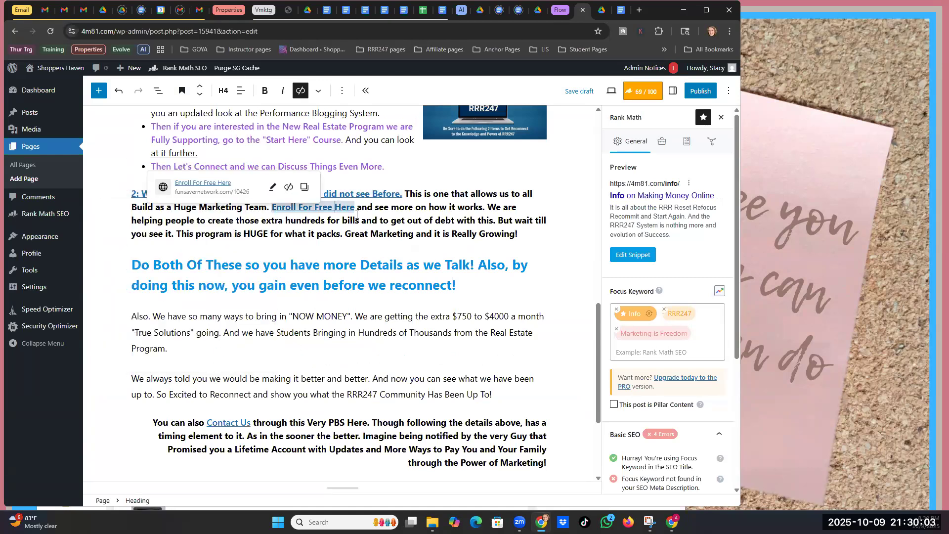
click(272, 187)
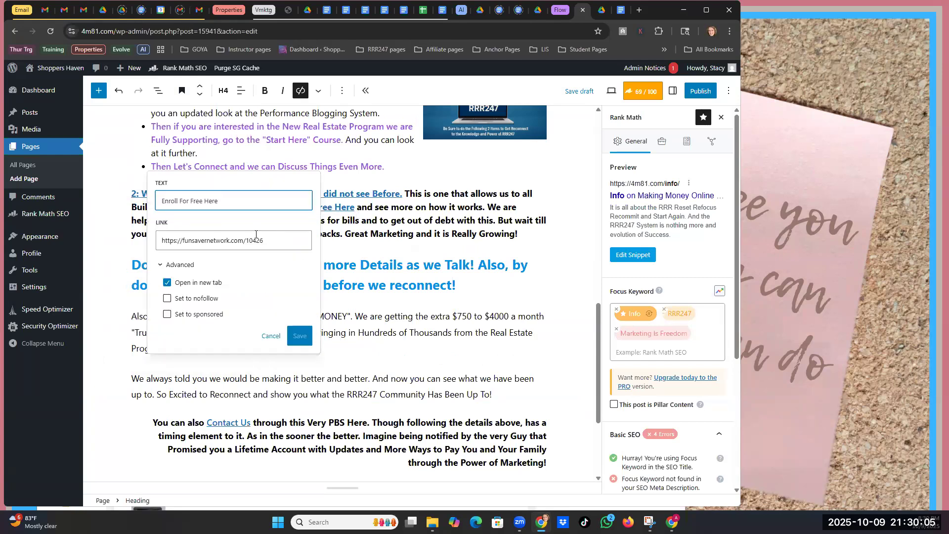
drag(255, 241, 260, 239)
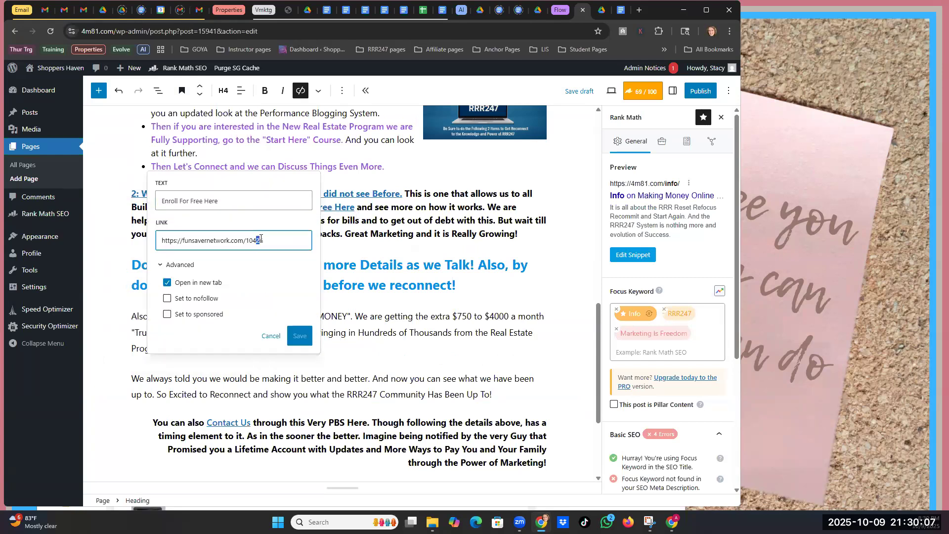
text(7)
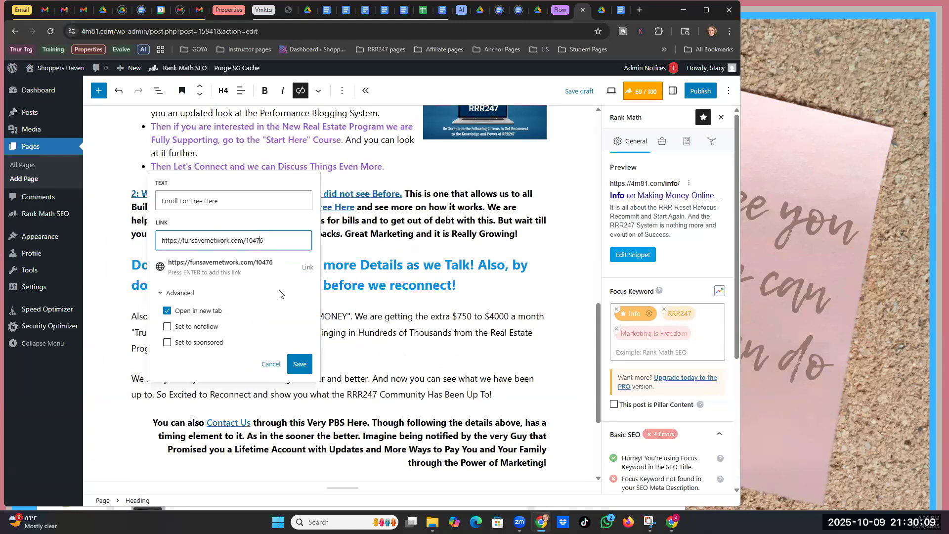
click(298, 365)
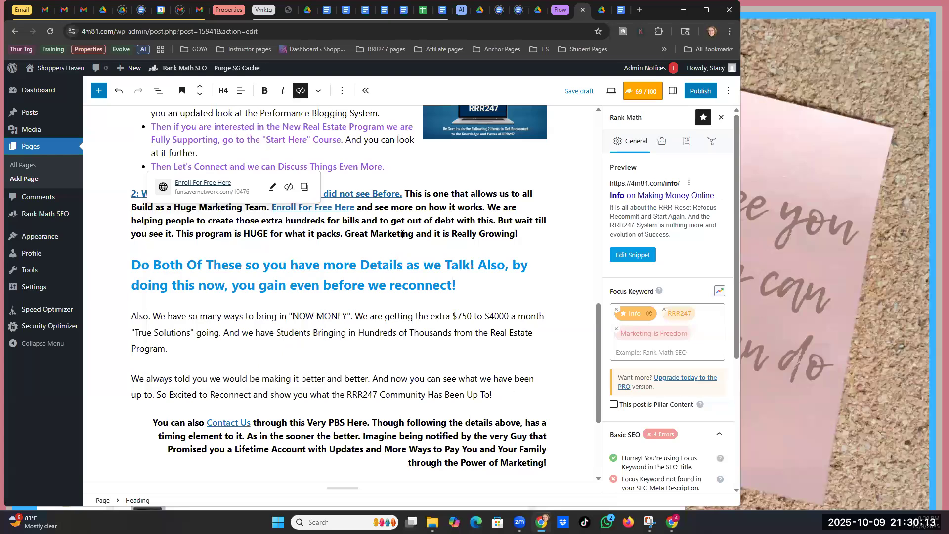
click(217, 423)
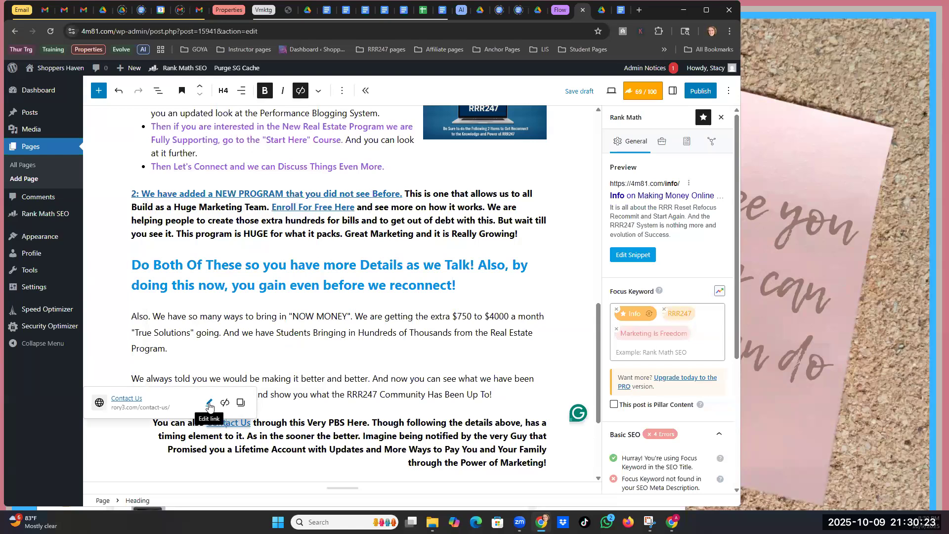
click(209, 404)
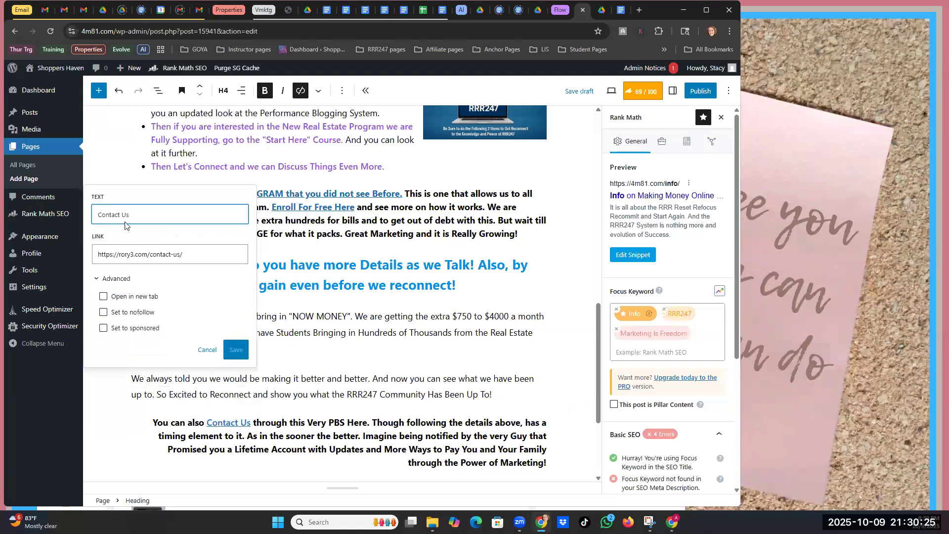
drag(119, 253, 132, 252)
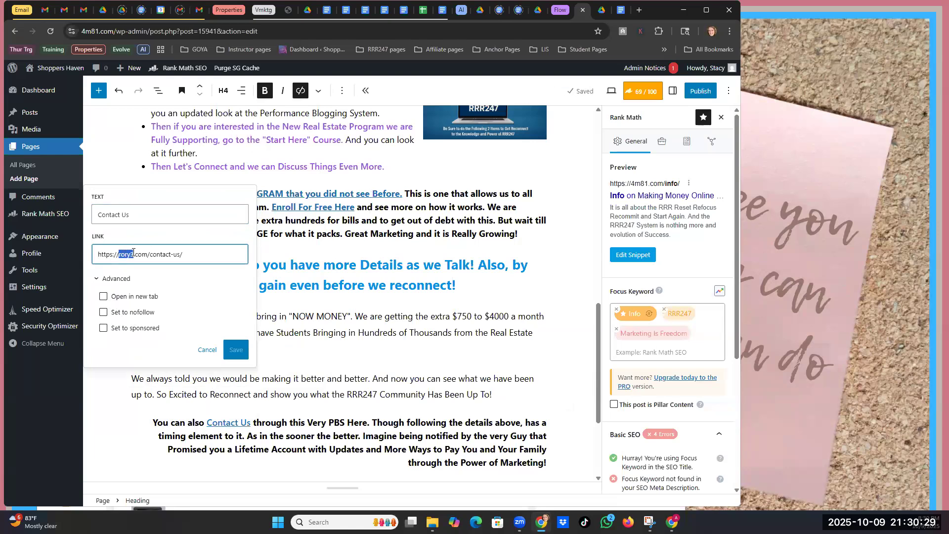
text(4m81)
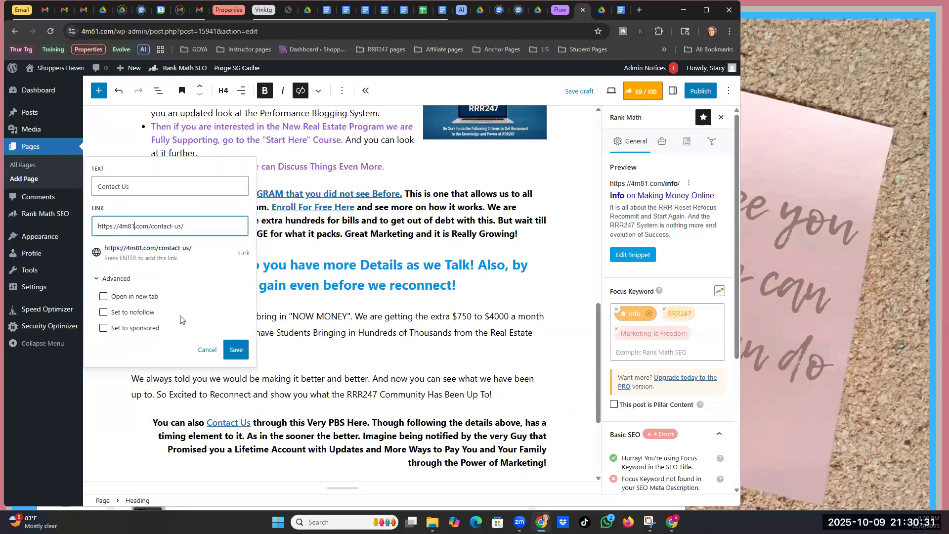
click(236, 349)
scroll(453, 339, up, 4)
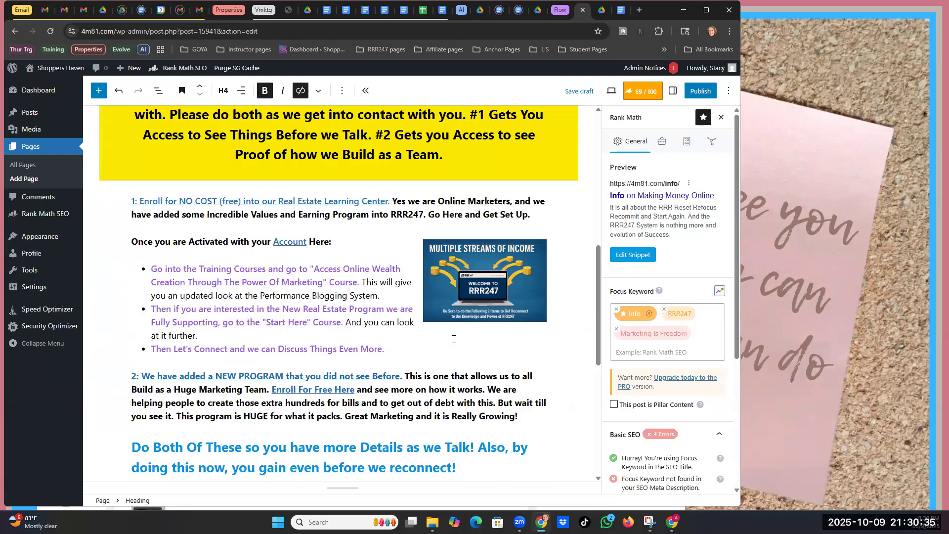
click(287, 257)
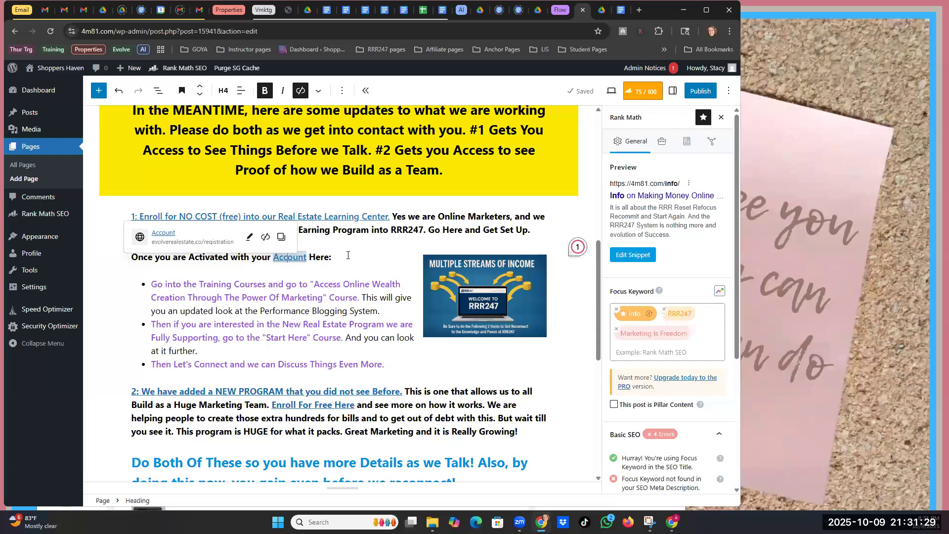
- Inspect where the Real Estate Learning Center link and Multiple Streams of Income image point
click(348, 216)
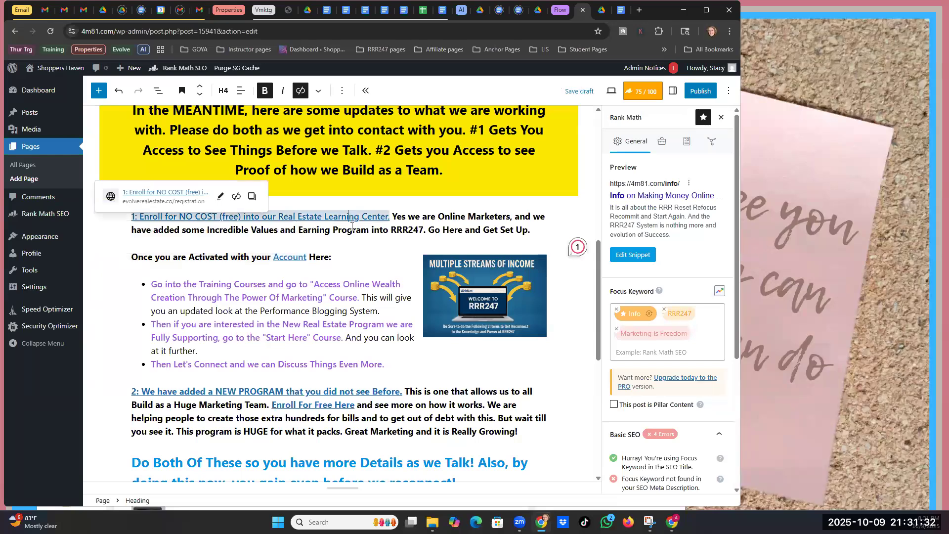
click(478, 285)
click(262, 94)
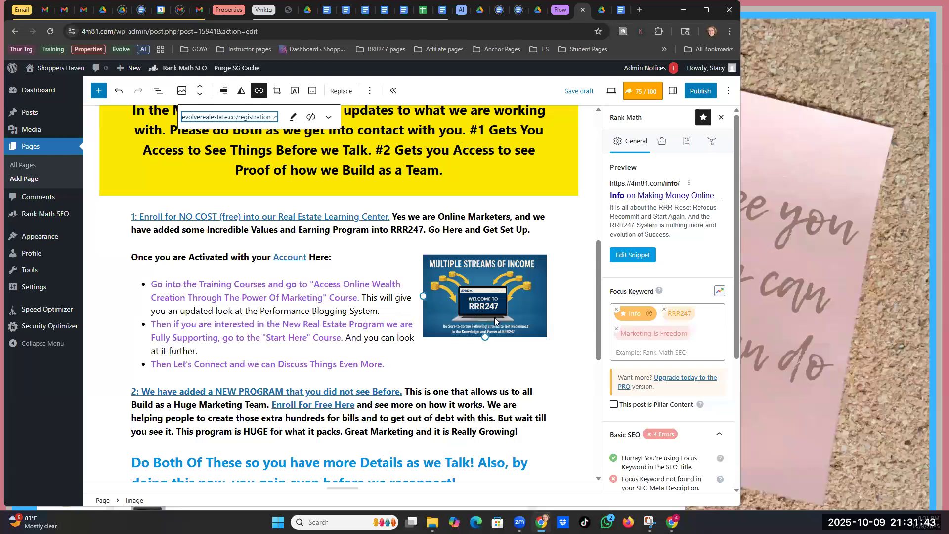
click(547, 369)
- Save the Info page draft again with the corrected links
scroll(549, 363, up, 1)
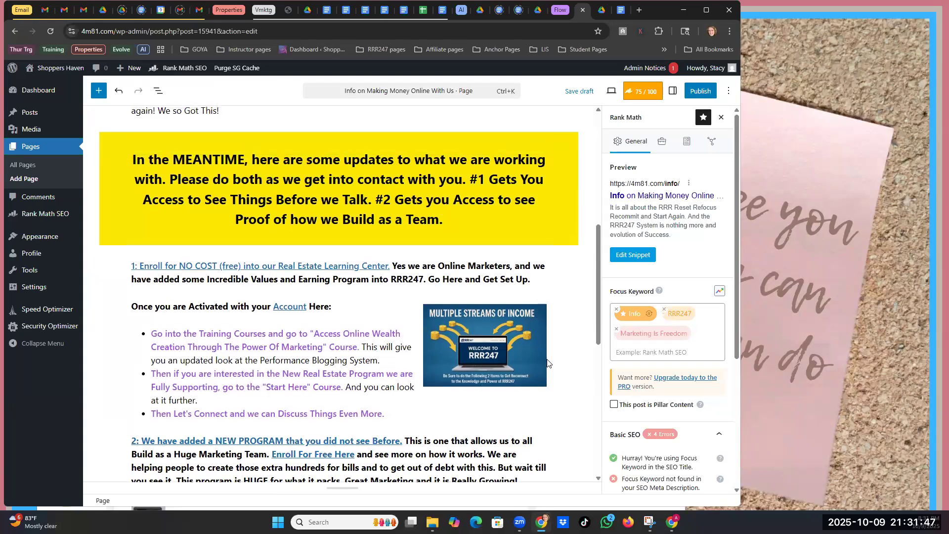
scroll(547, 364, up, 1)
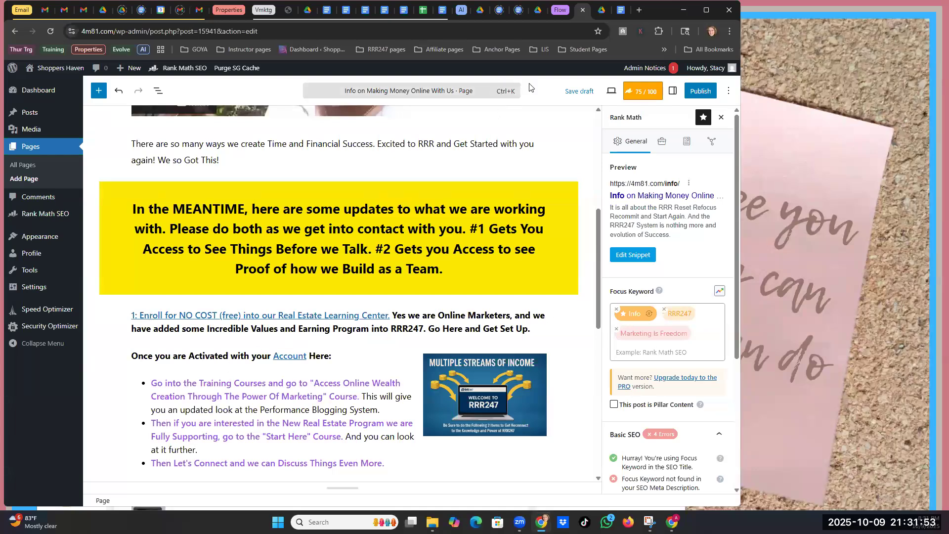
click(573, 96)
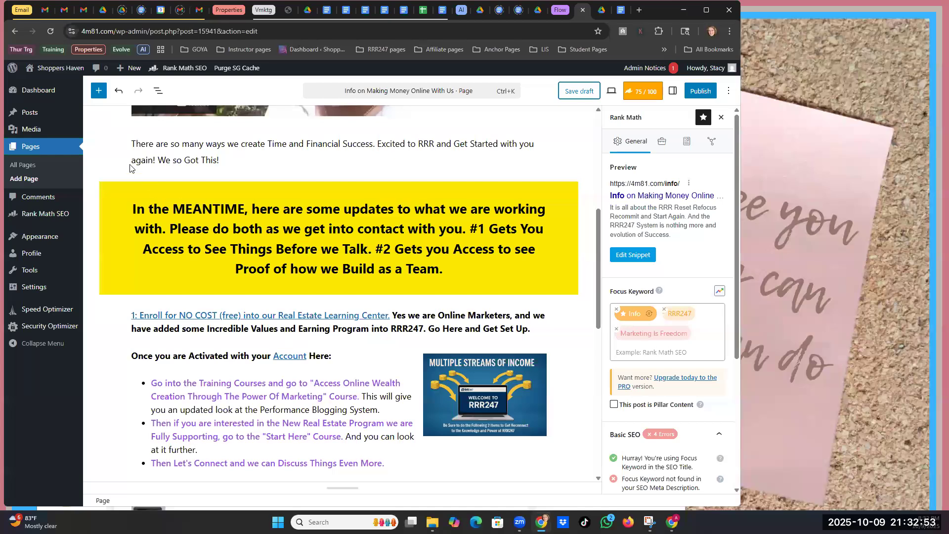
- In the SMS MESSAGES doc, scroll to TEXT 3 and select its rory3.com/residual-affiliate-marketing link text
click(327, 11)
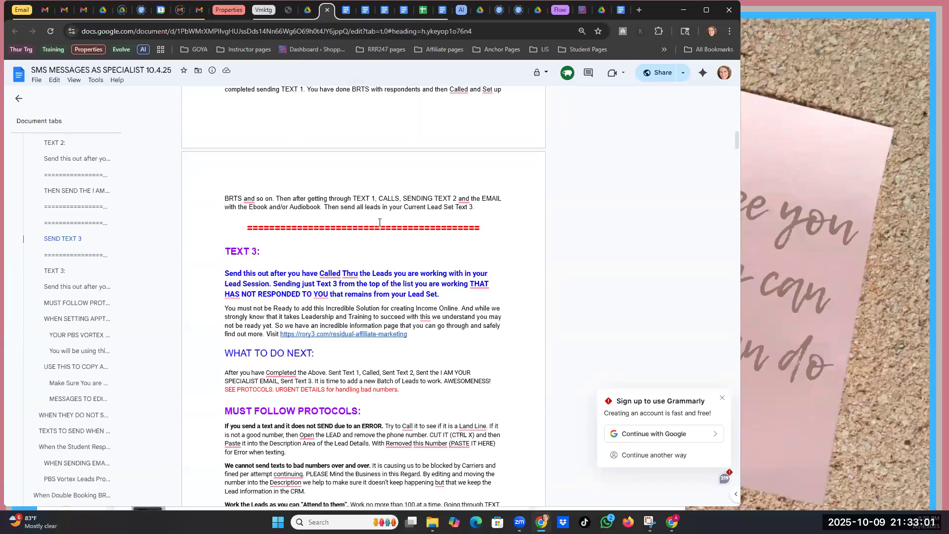
scroll(379, 222, up, 20)
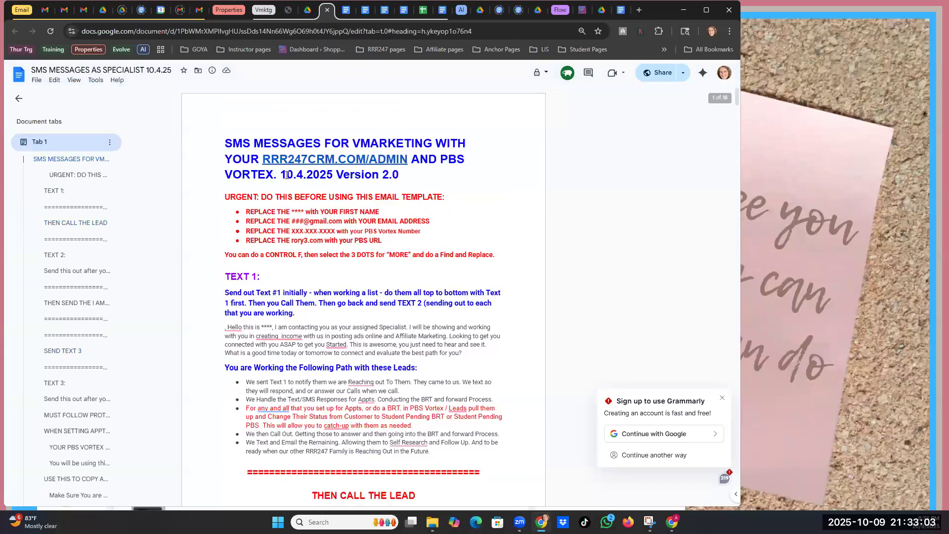
double_click(286, 176)
drag(306, 174, 303, 174)
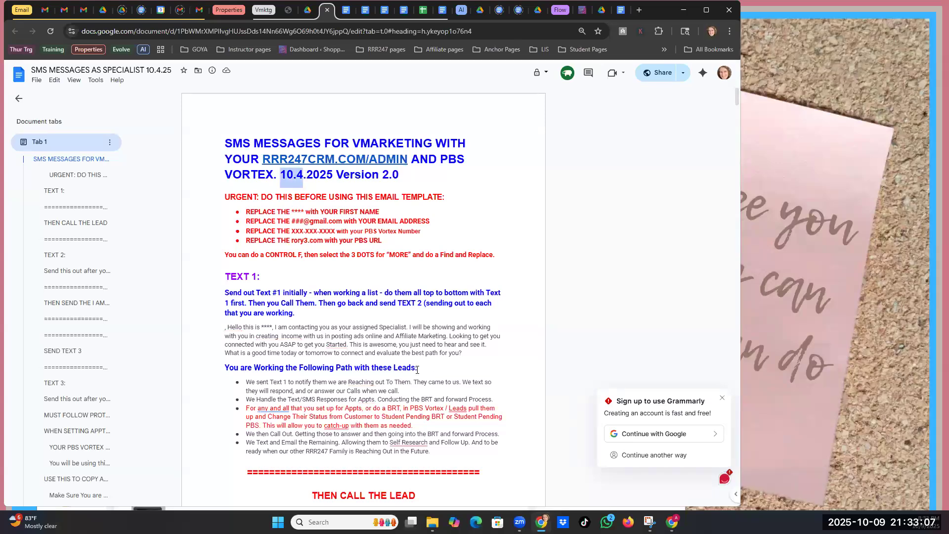
scroll(353, 280, down, 3)
scroll(352, 280, down, 9)
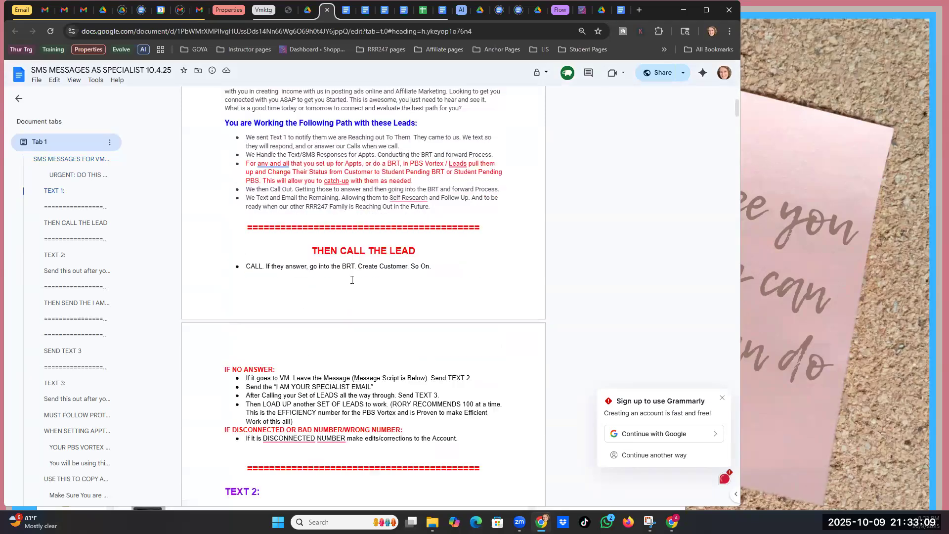
scroll(352, 281, down, 5)
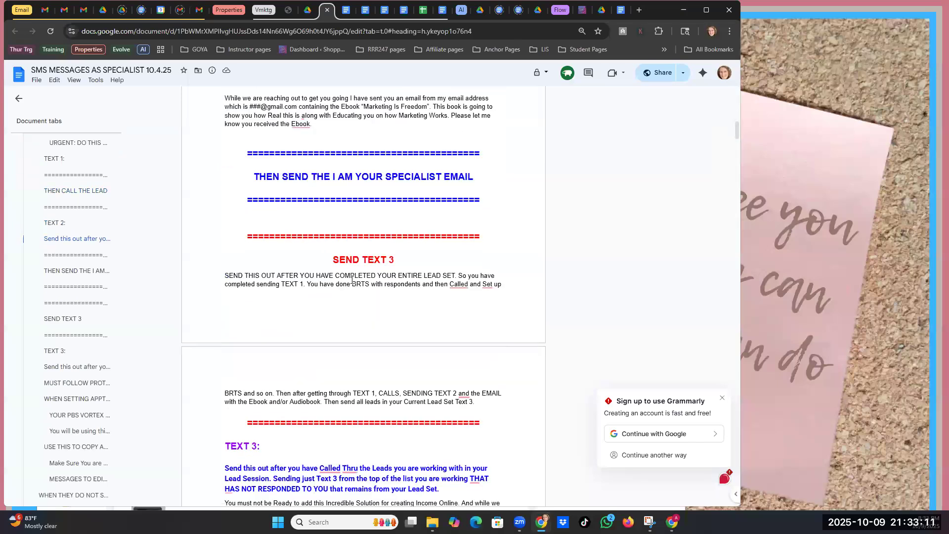
scroll(351, 281, down, 1)
drag(412, 338, 276, 337)
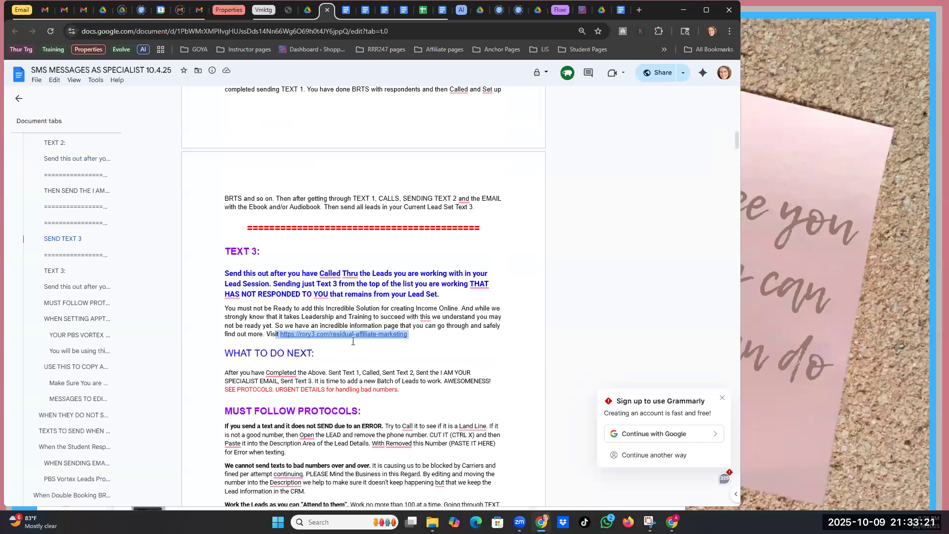
click(410, 180)
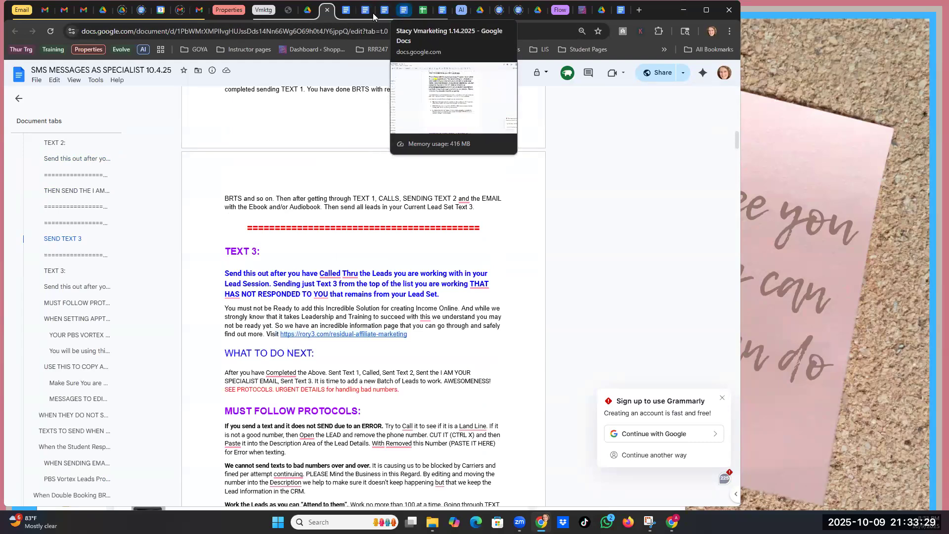
- In the VMKT doc, change the TEXT 3 link text ending from residual-affiliate-marketing to info
click(345, 10)
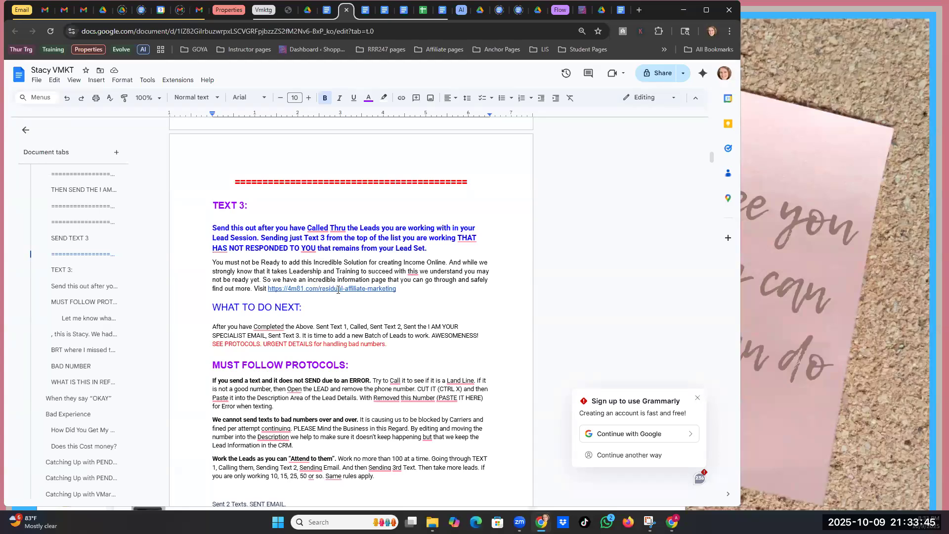
click(319, 288)
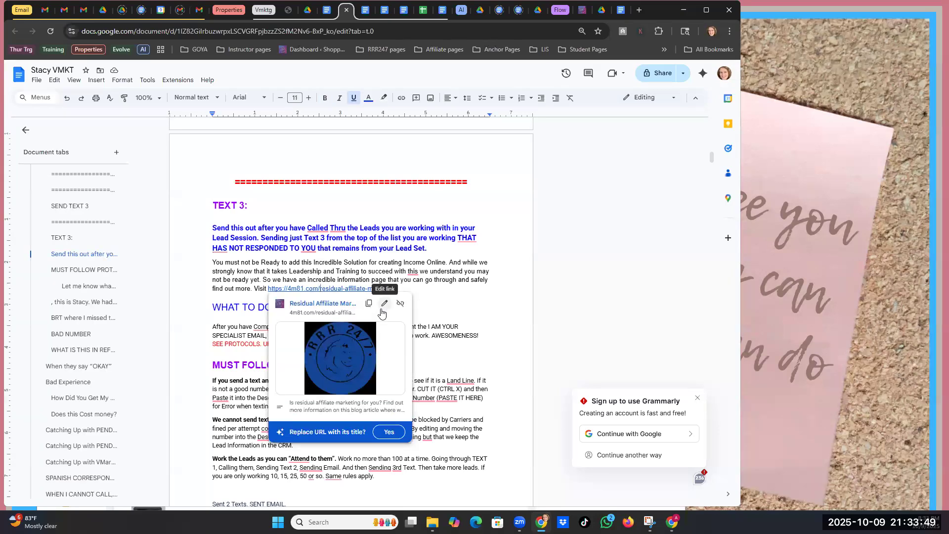
key(Delete)
key(Delete)
key(Delete)
key(Delete)
key(Delete)
key(Delete)
key(Delete)
key(Delete)
key(Delete)
key(Delete)
key(Delete)
key(Delete)
key(Delete)
key(Delete)
key(Delete)
key(Delete)
key(Delete)
key(Delete)
key(Delete)
key(Delete)
key(Delete)
key(Delete)
key(Delete)
key(Delete)
key(Delete)
key(Delete)
key(Delete)
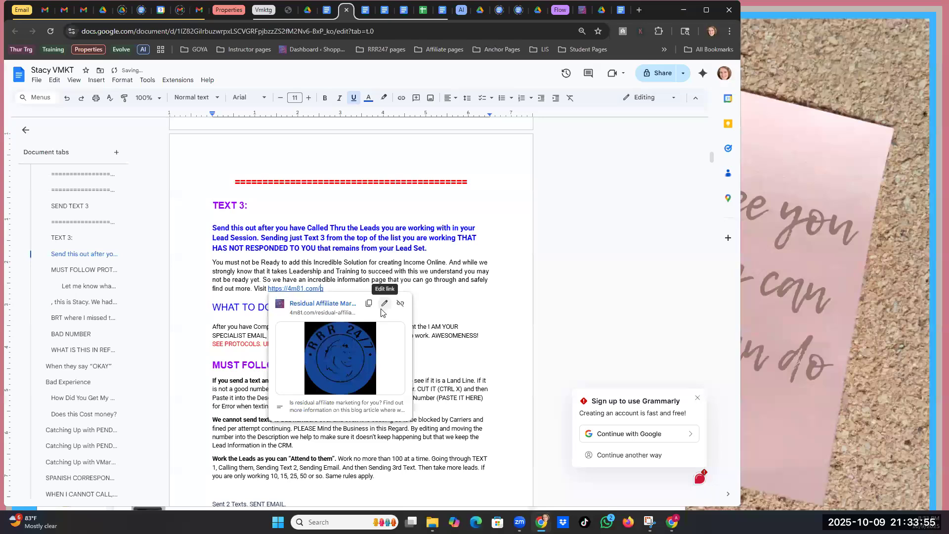
key(Delete)
text(info)
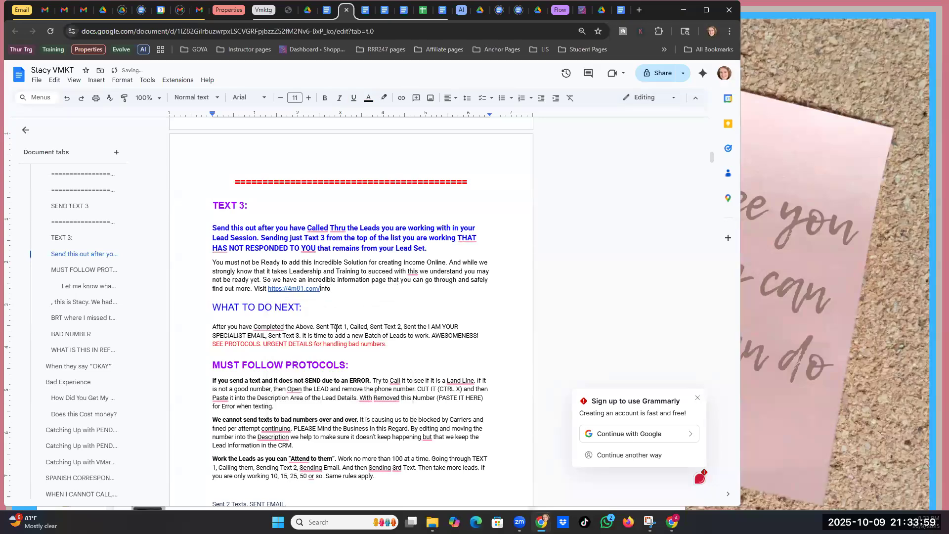
click(294, 287)
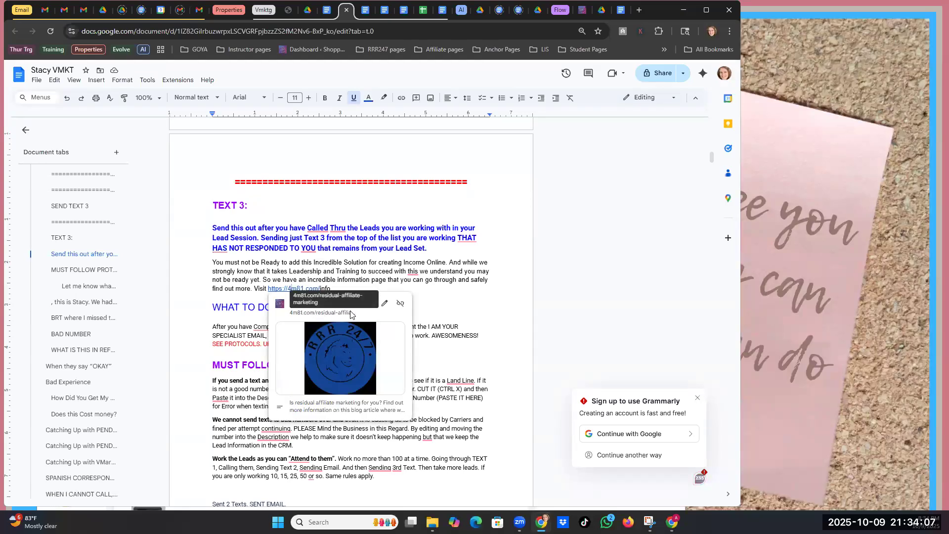
click(385, 308)
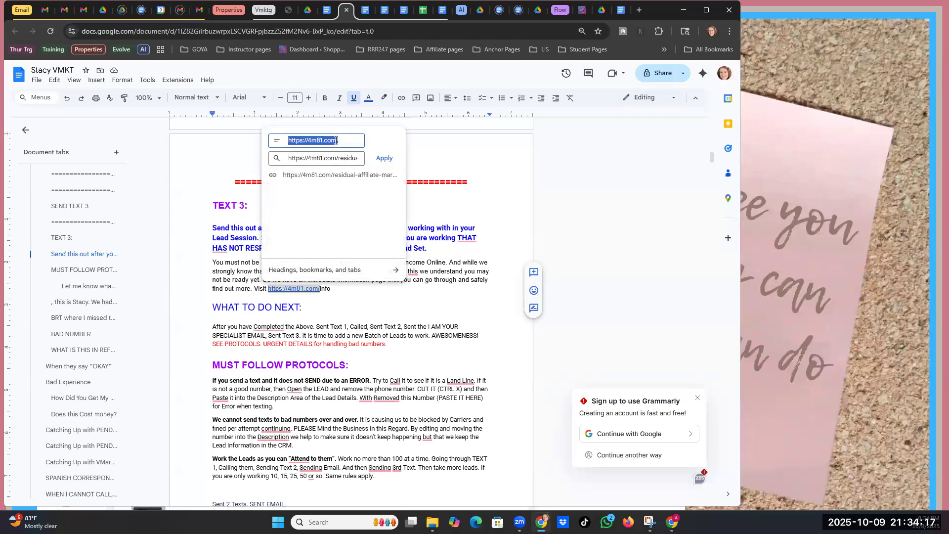
click(342, 141)
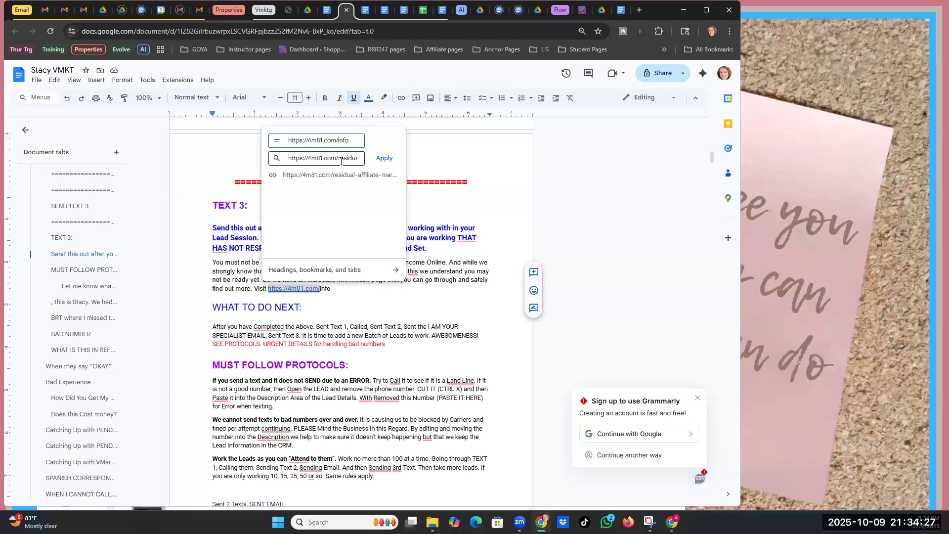
click(338, 158)
drag(338, 158, 357, 158)
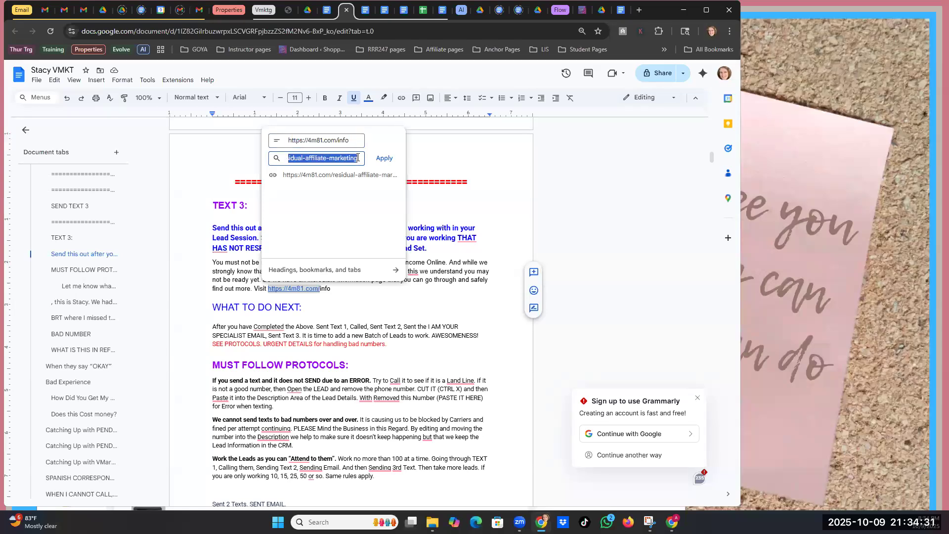
text(info)
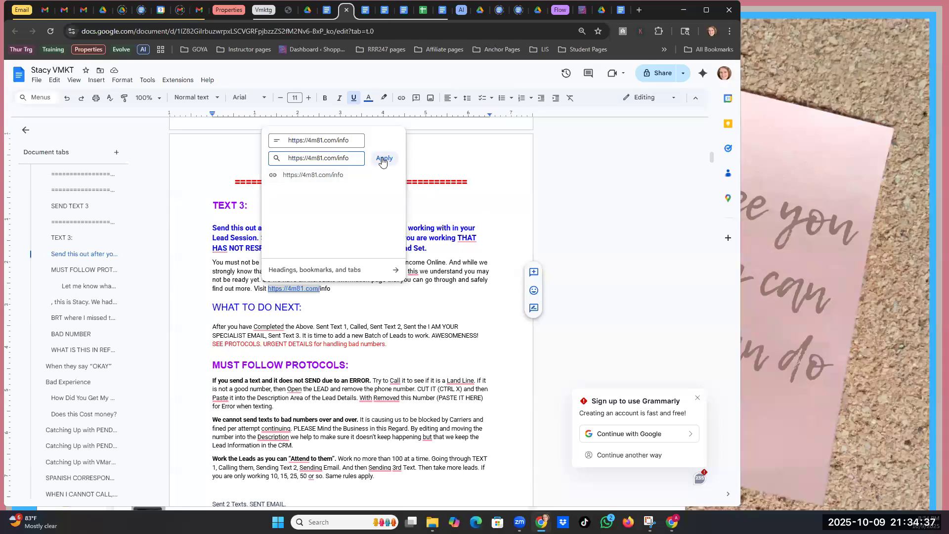
click(382, 159)
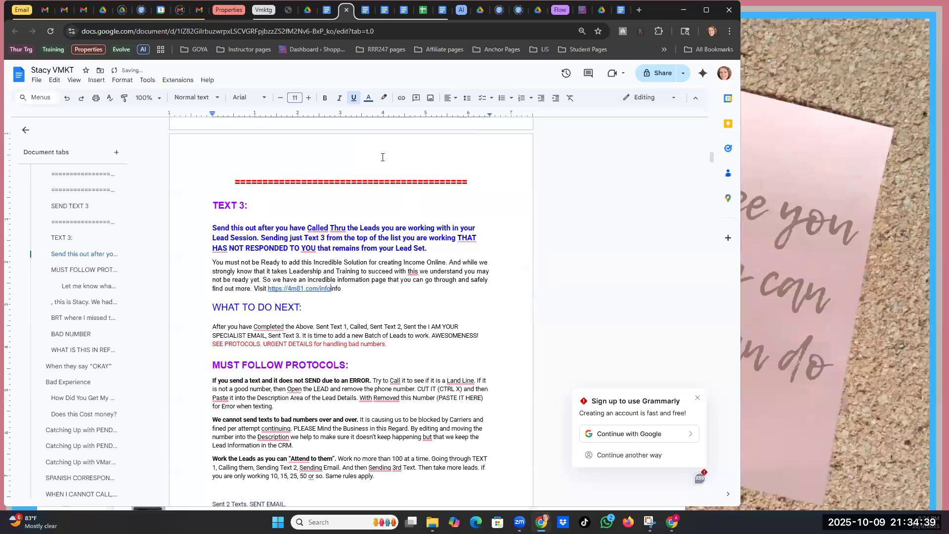
key(End)
key(BackSpace)
key(BackSpace)
key(BackSpace)
key(BackSpace)
click(290, 289)
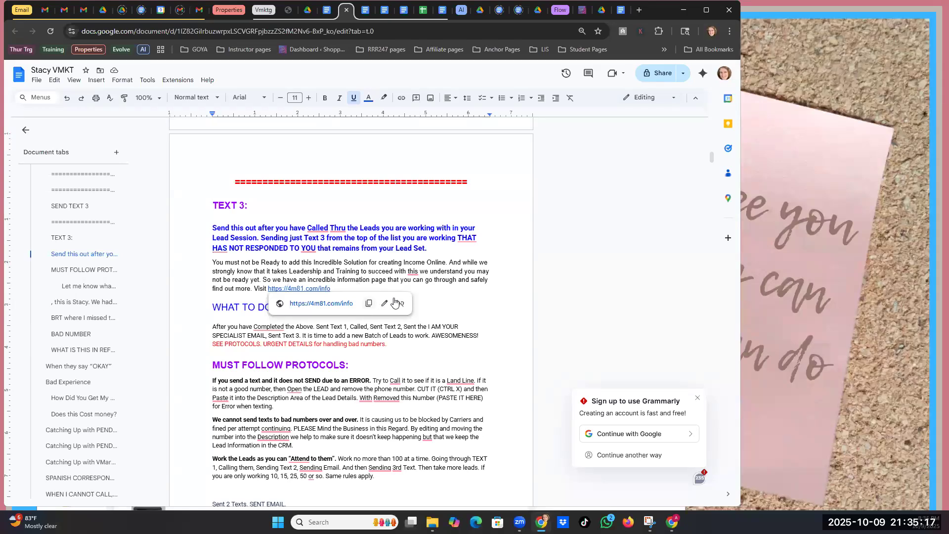
click(359, 297)
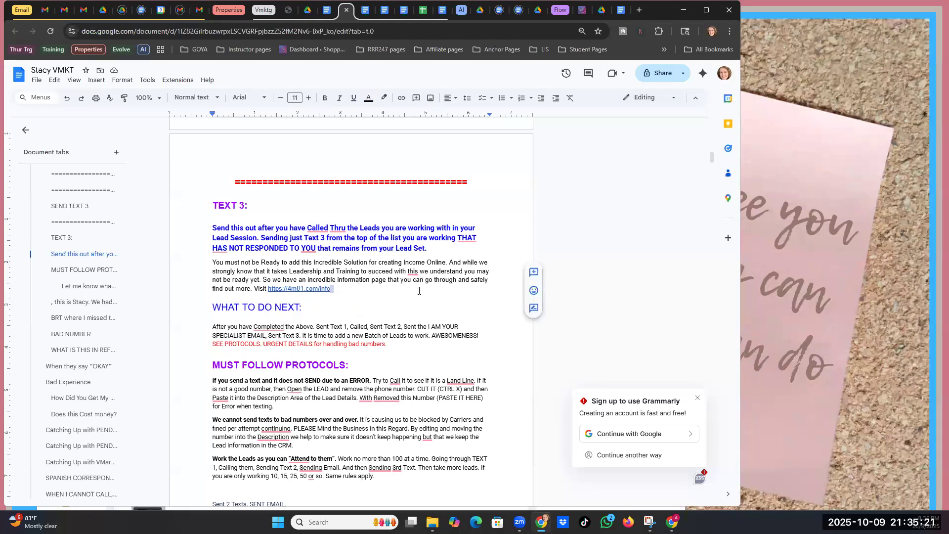
click(338, 290)
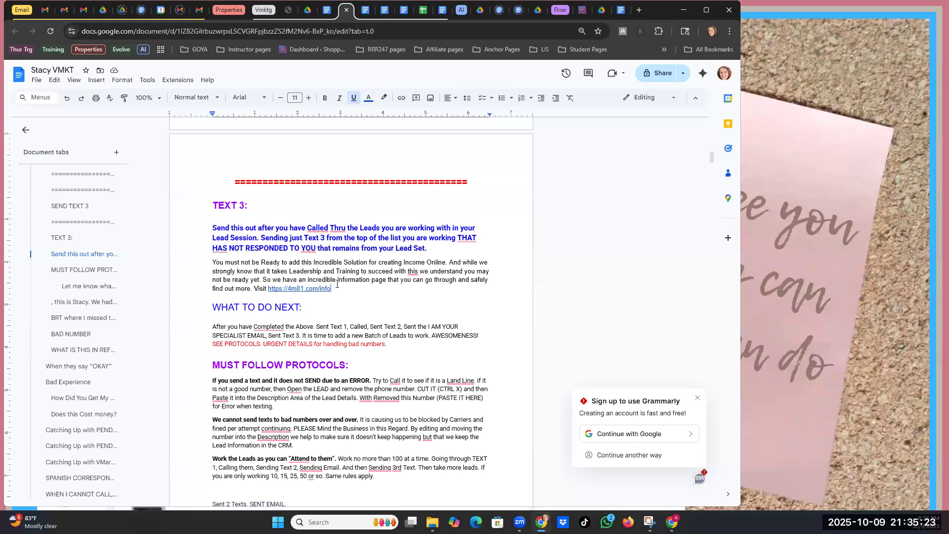
click(581, 10)
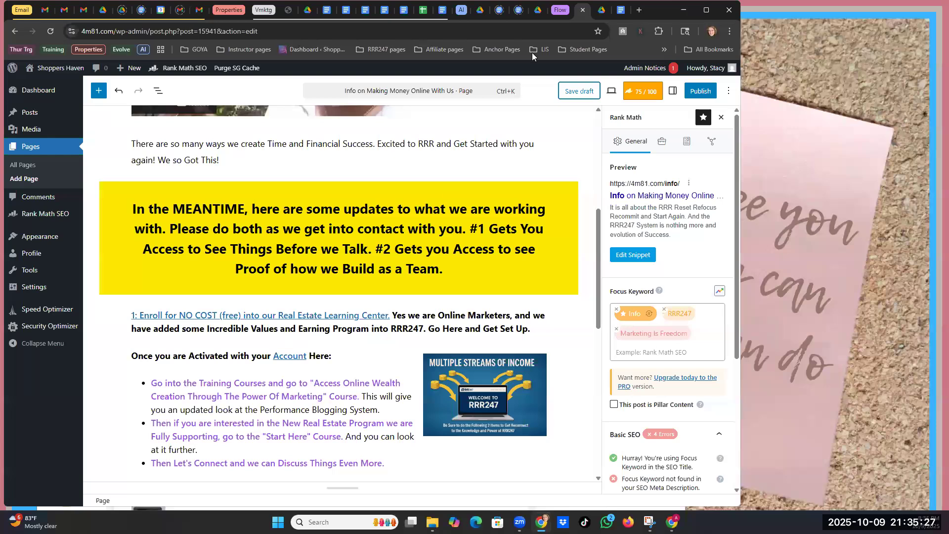
- Select the VMKT TEXT 3 paragraph, then switch to the SMS MESSAGES AS SPECIALIST 10.4.25 document
click(346, 10)
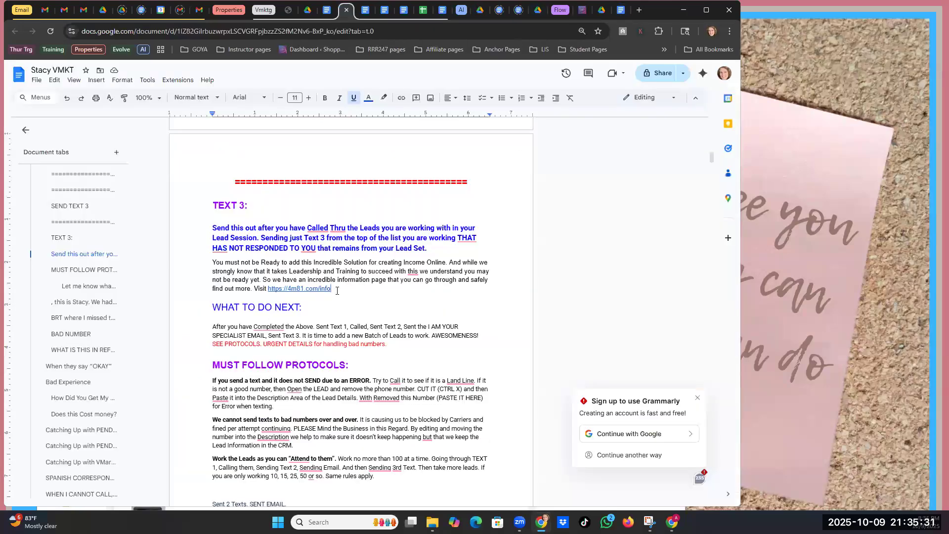
drag(336, 291, 218, 262)
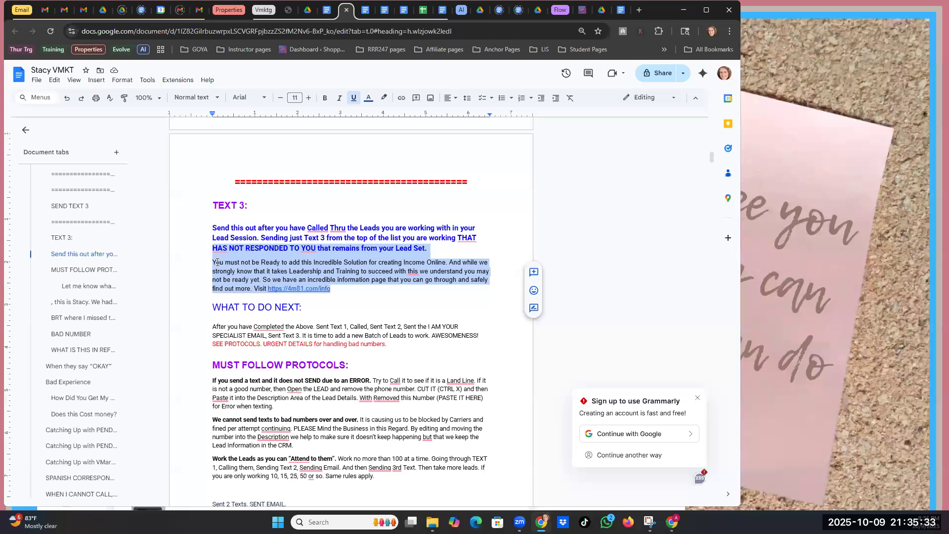
click(336, 290)
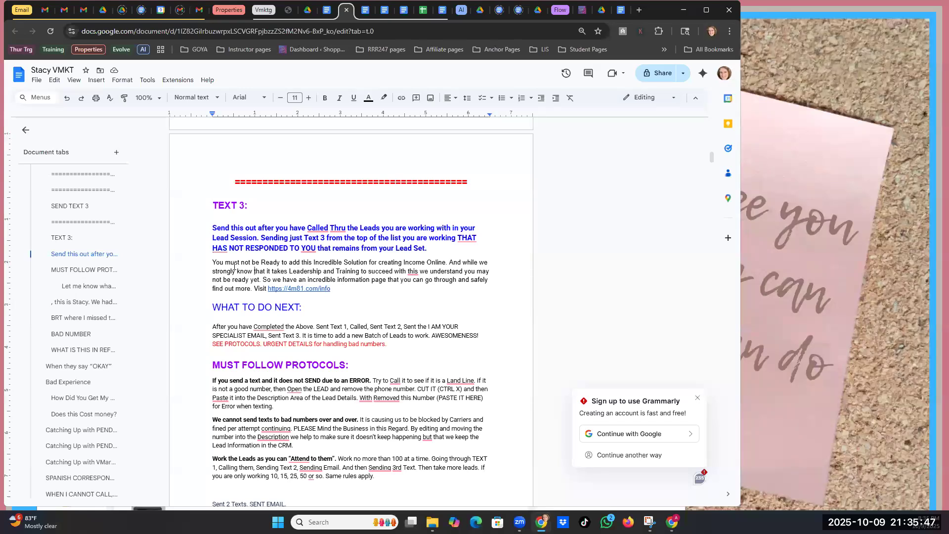
drag(214, 261, 265, 291)
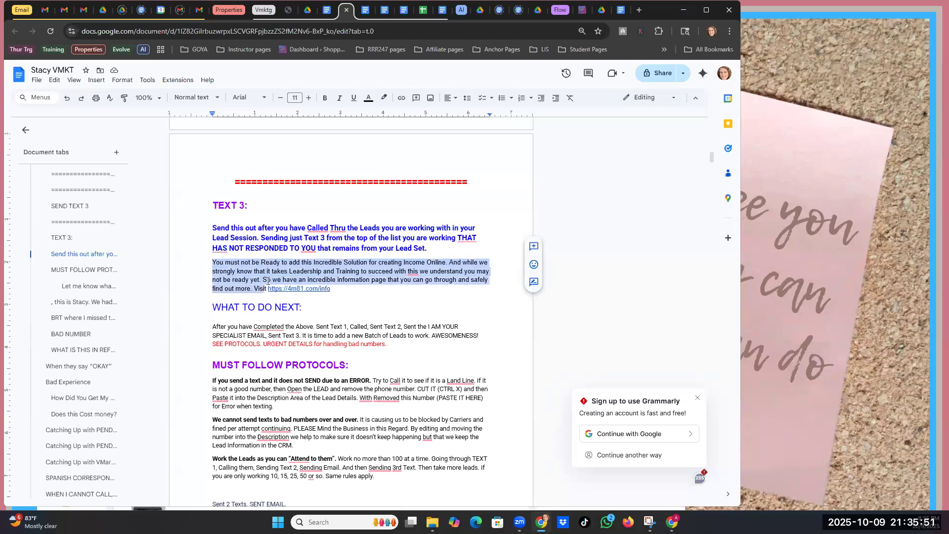
click(328, 12)
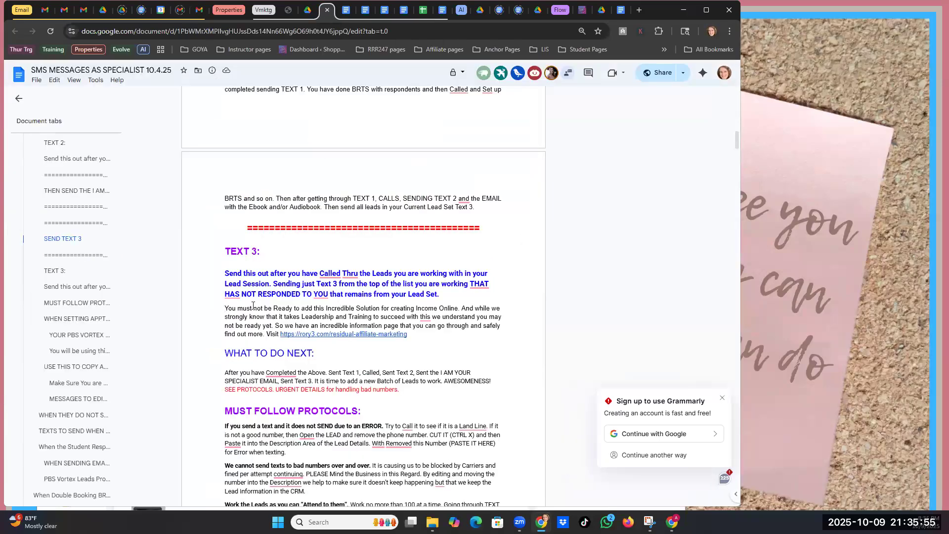
- Select the SMS MESSAGES TEXT 3 paragraph, then Ctrl+Tab back to the VMKT document
drag(225, 308, 279, 335)
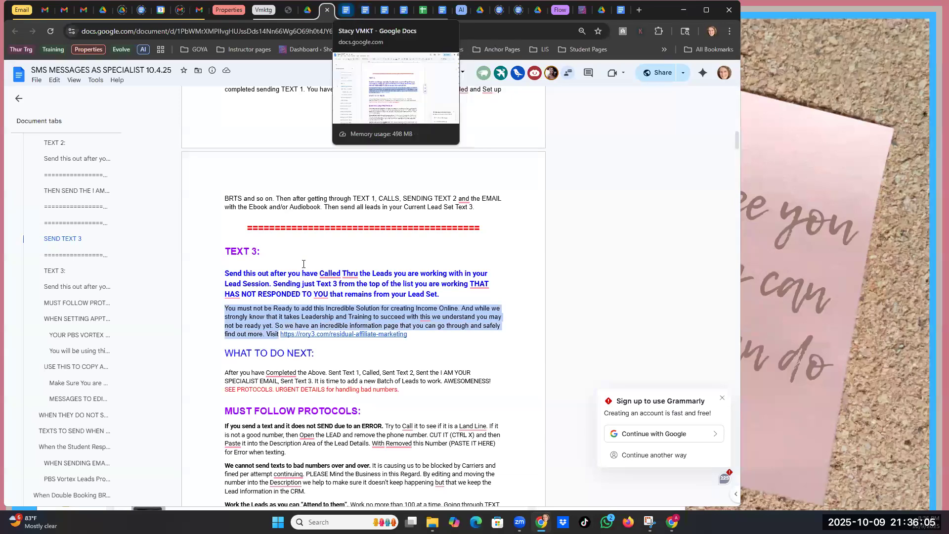
key(ctrl+Tab)
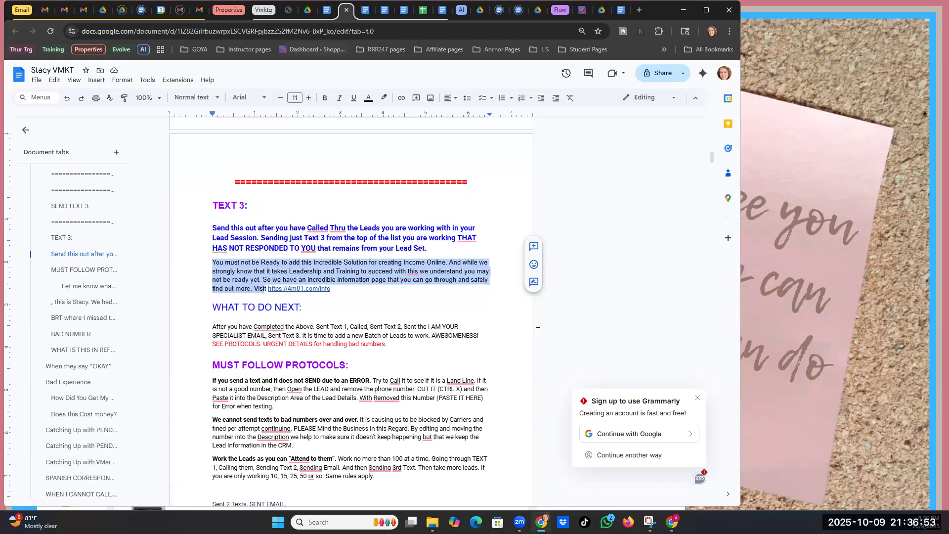
- Return to the WordPress Info page editor after glancing at the Info document tab
click(580, 12)
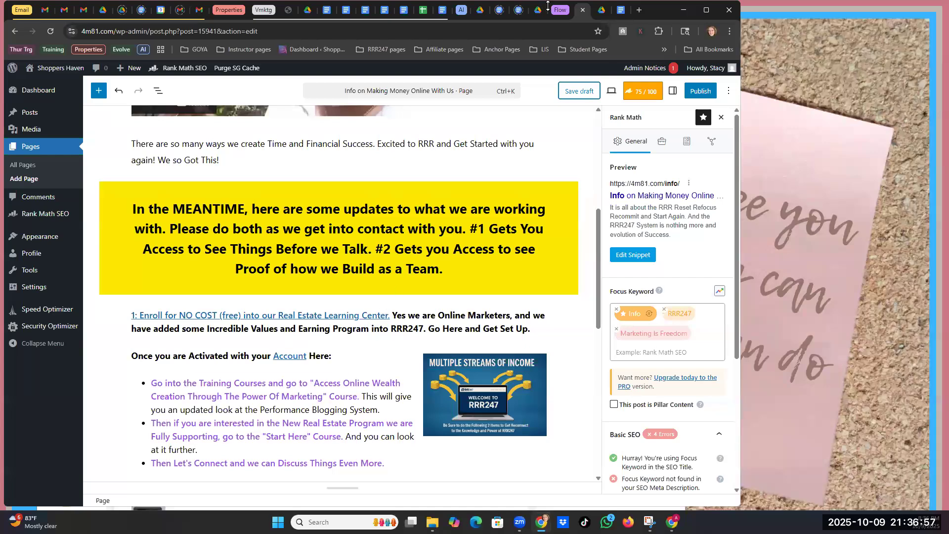
click(621, 10)
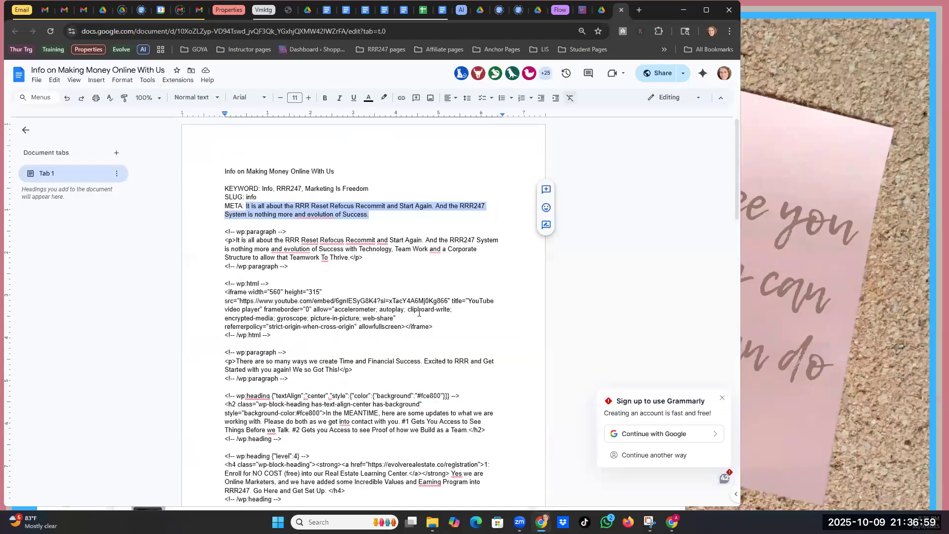
click(581, 11)
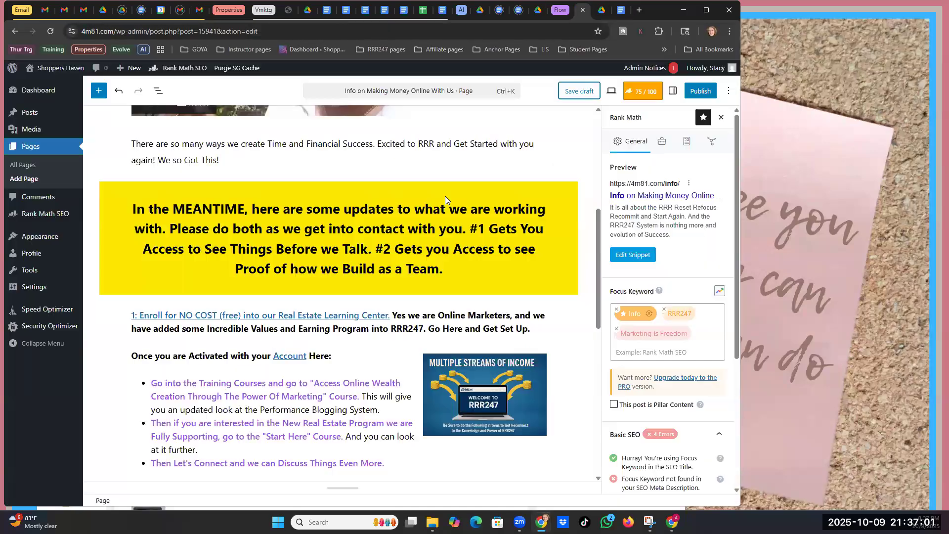